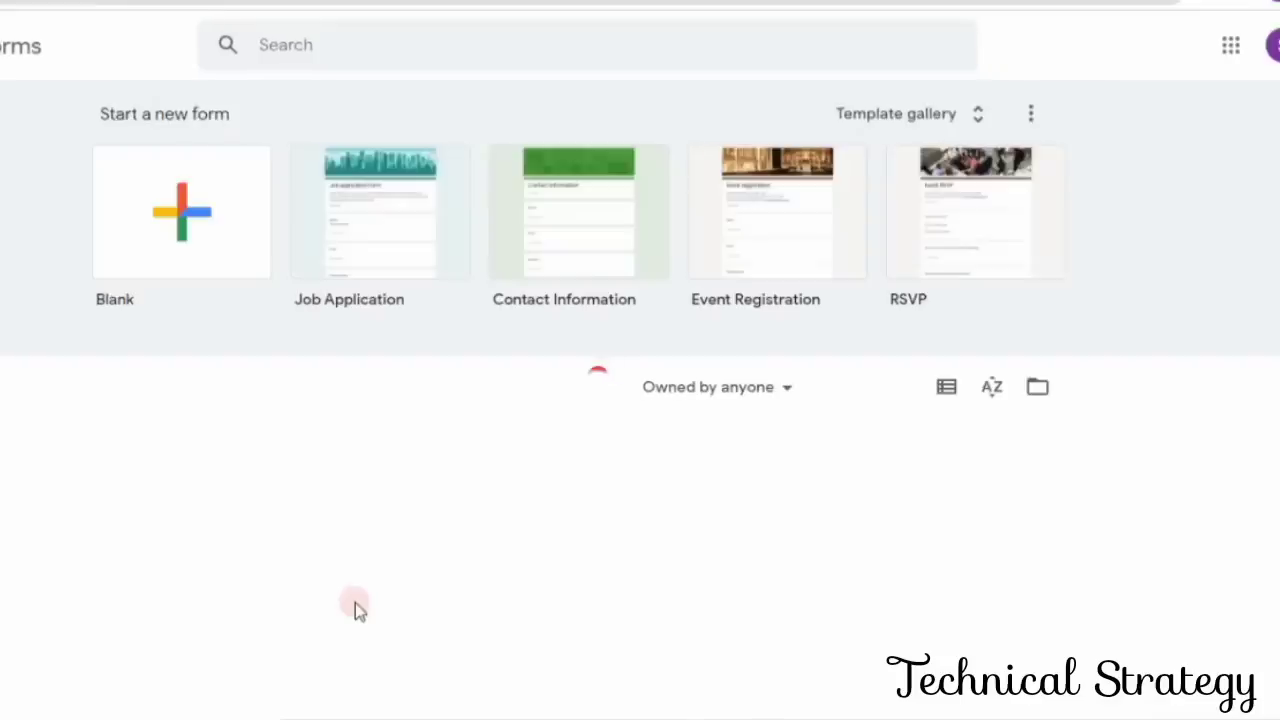
- Create a form from the Job Application template and prefix its title with "Butt Traders- "
{"action": "left_click", "coordinate": [977, 127]}
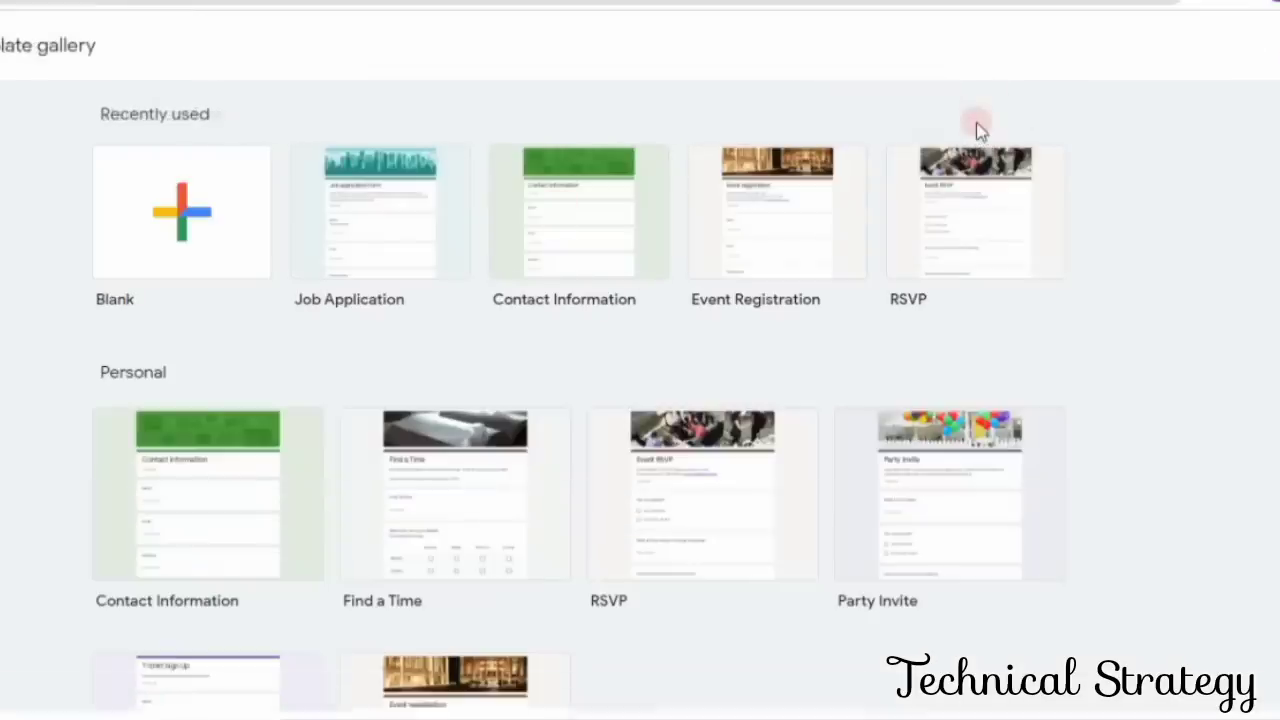
{"action": "left_click", "coordinate": [362, 245]}
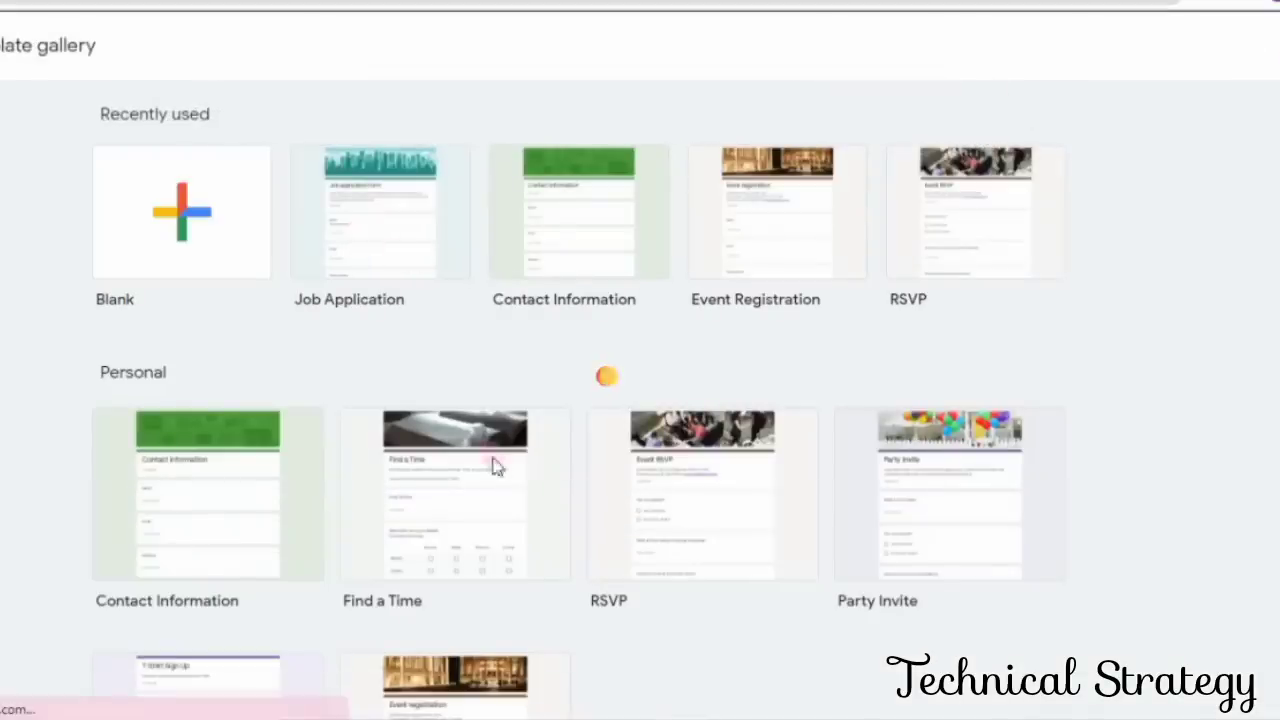
{"action": "type", "text": "Bu"}
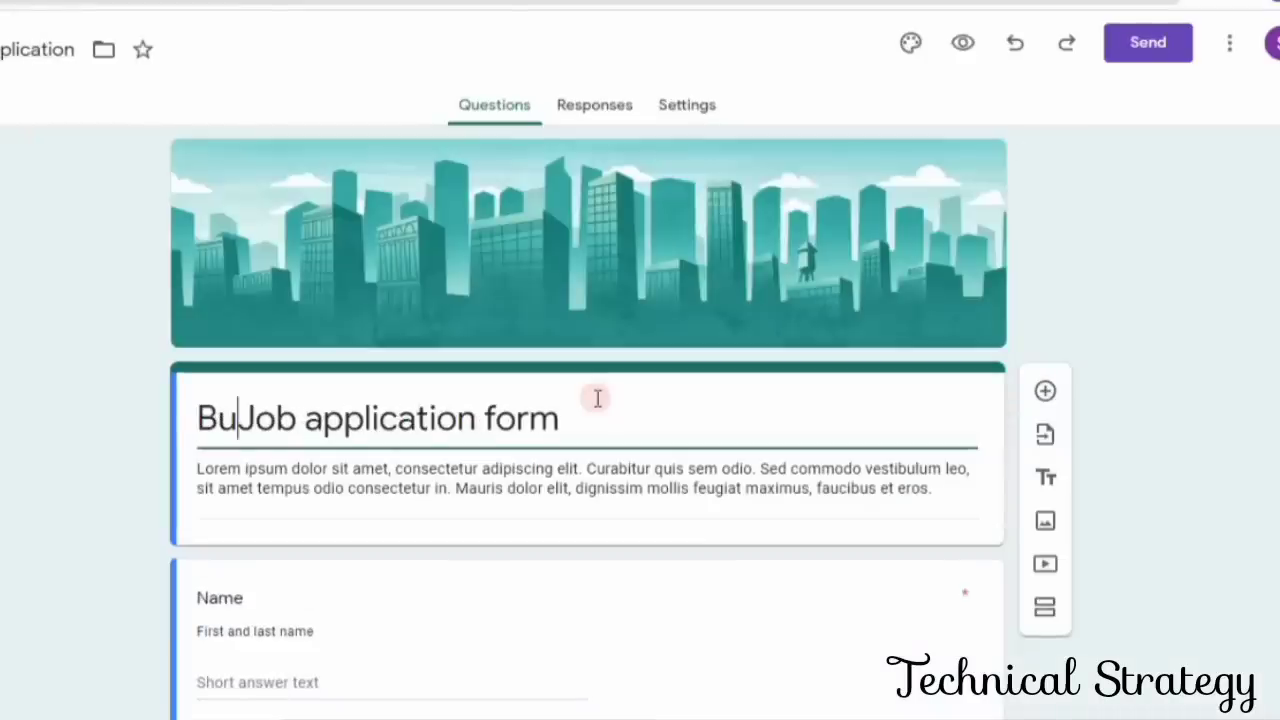
{"action": "type", "text": "tt T"}
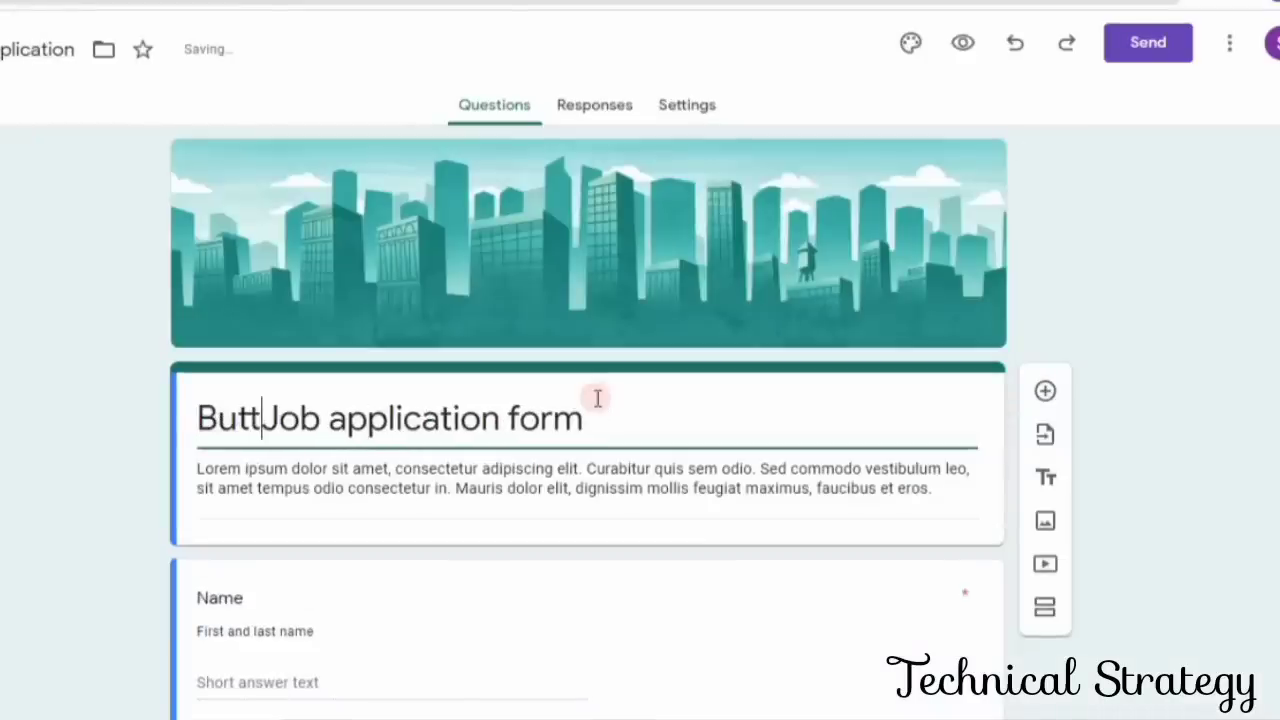
{"action": "type", "text": "raders"}
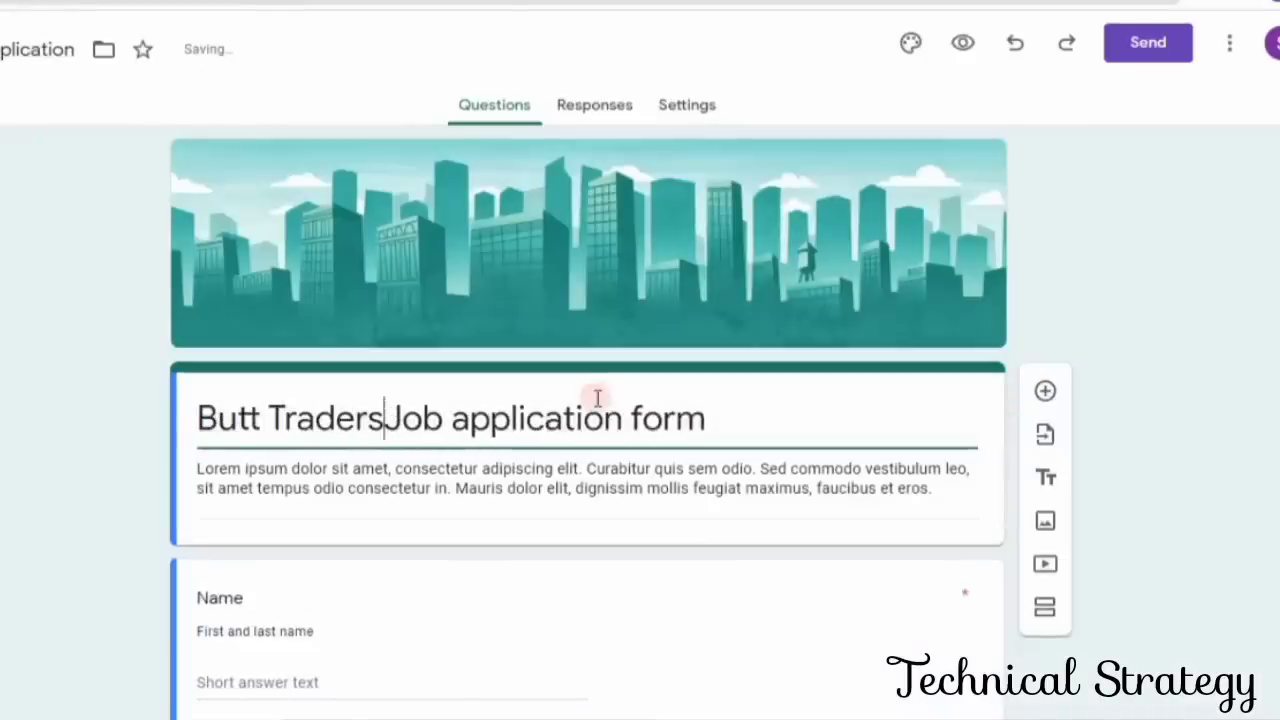
{"action": "type", "text": "-"}
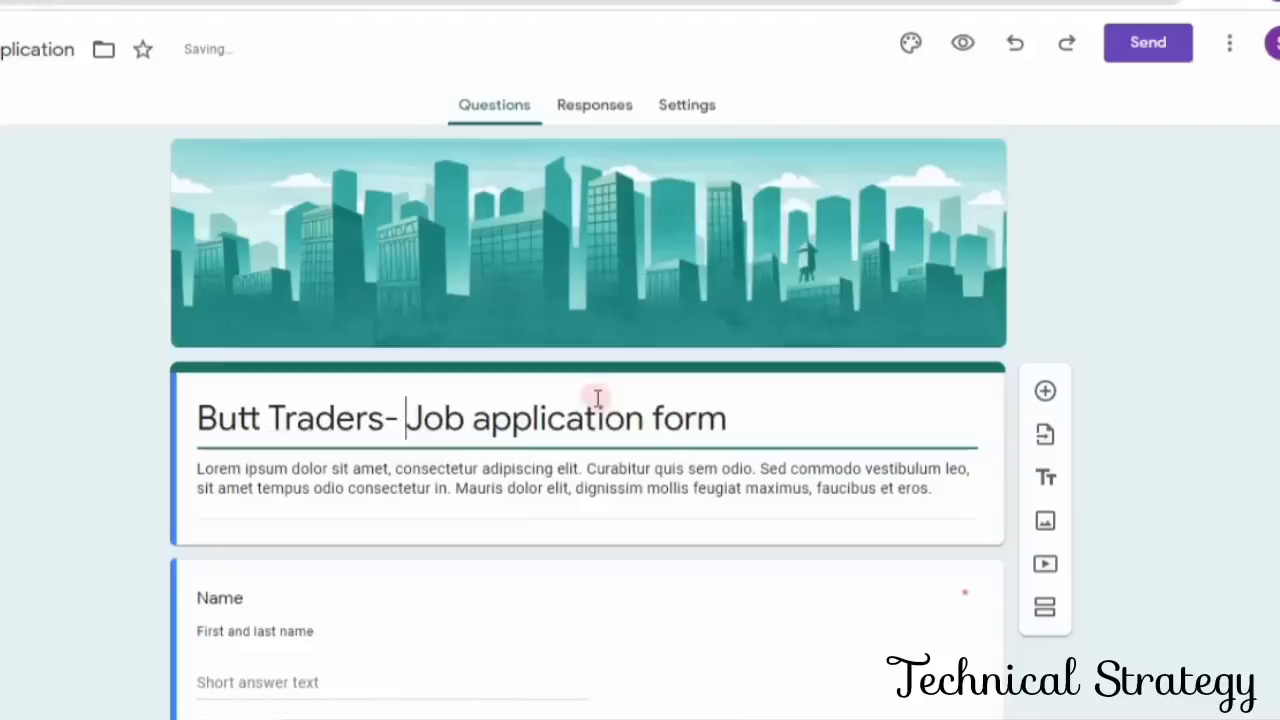
- Replace the form description with "Please Fill Complete Details and Last date for Form Submission is 29th OCt 2021."
{"action": "triple_click", "coordinate": [949, 489]}
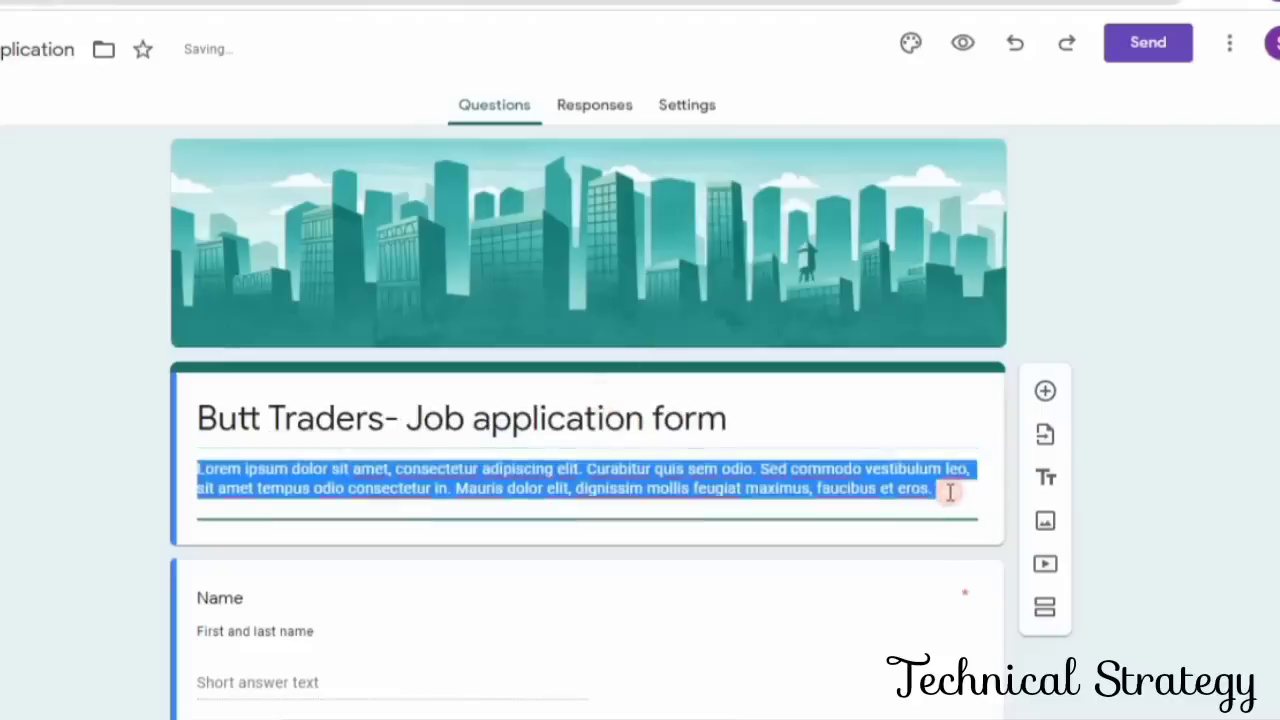
{"action": "type", "text": "Please Fill Complete"}
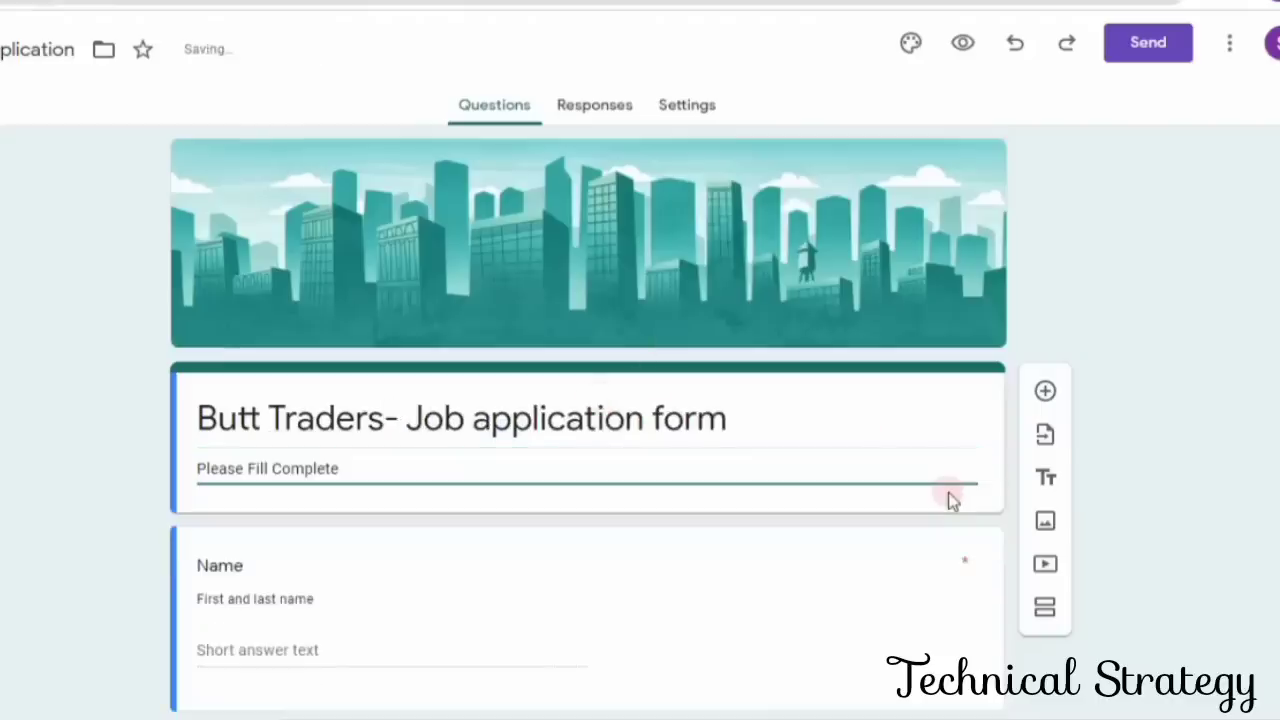
{"action": "type", "text": " Details and "}
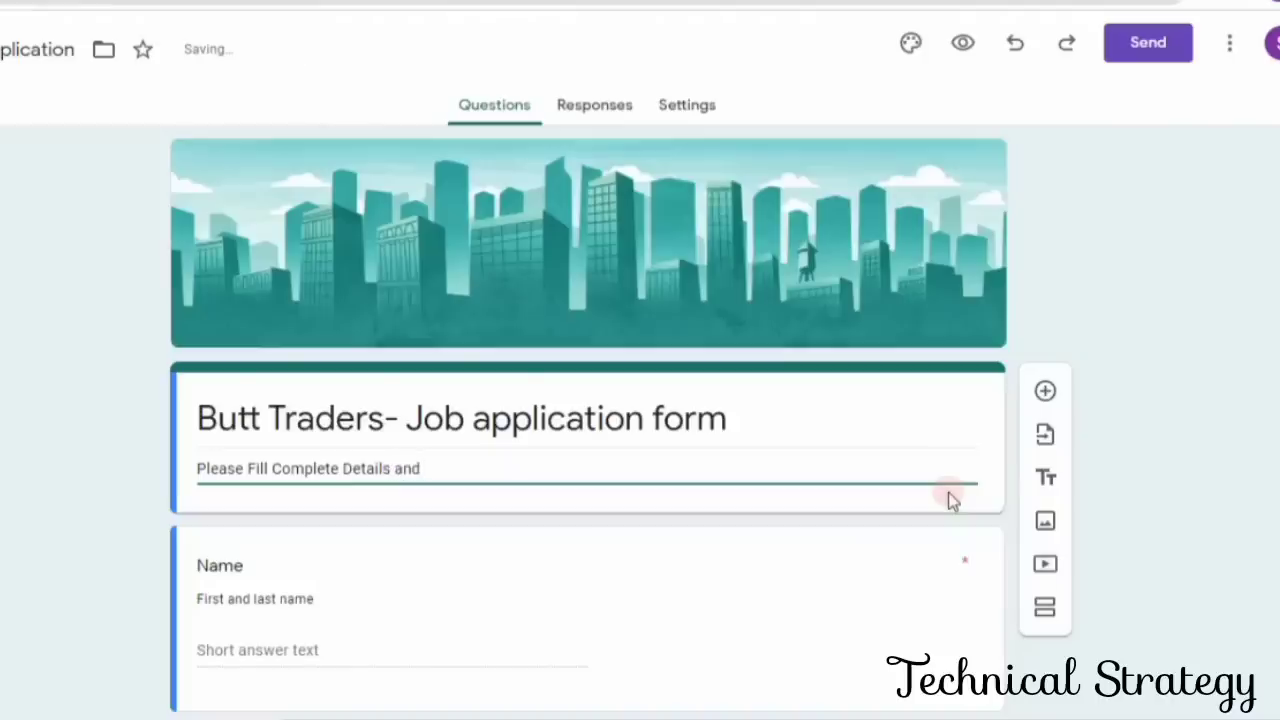
{"action": "type", "text": "Last "}
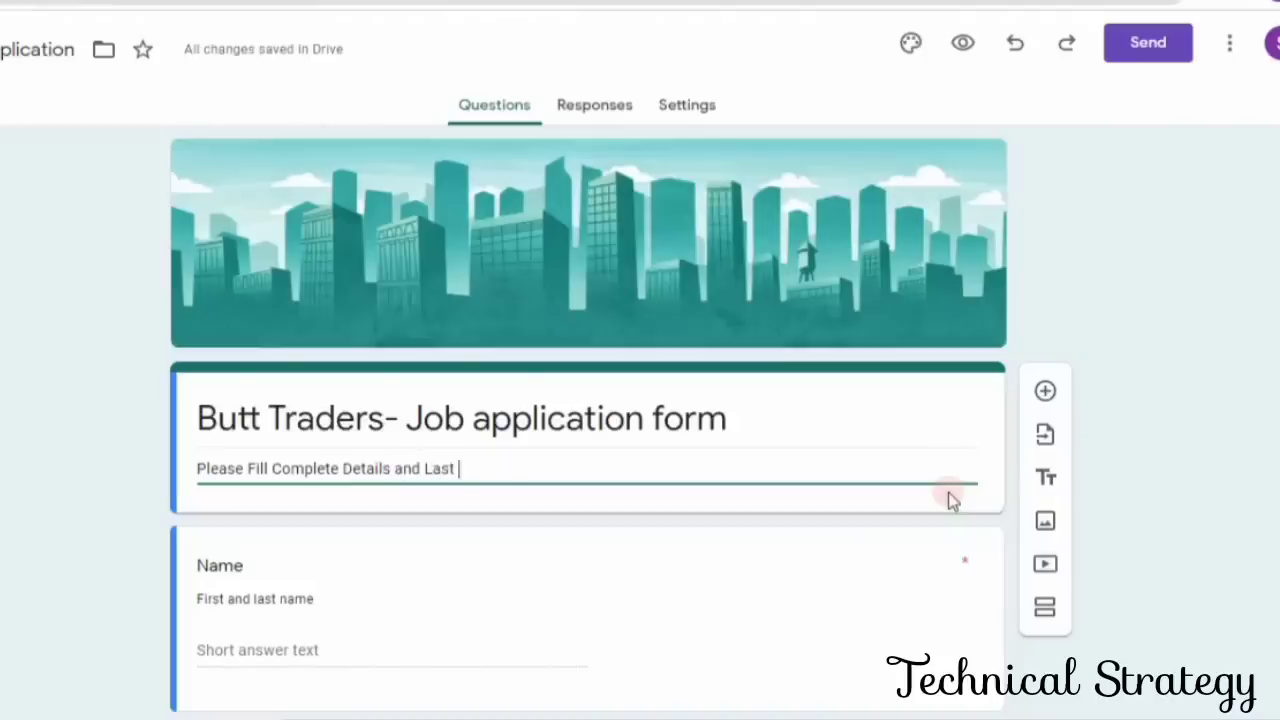
{"action": "type", "text": "date for"}
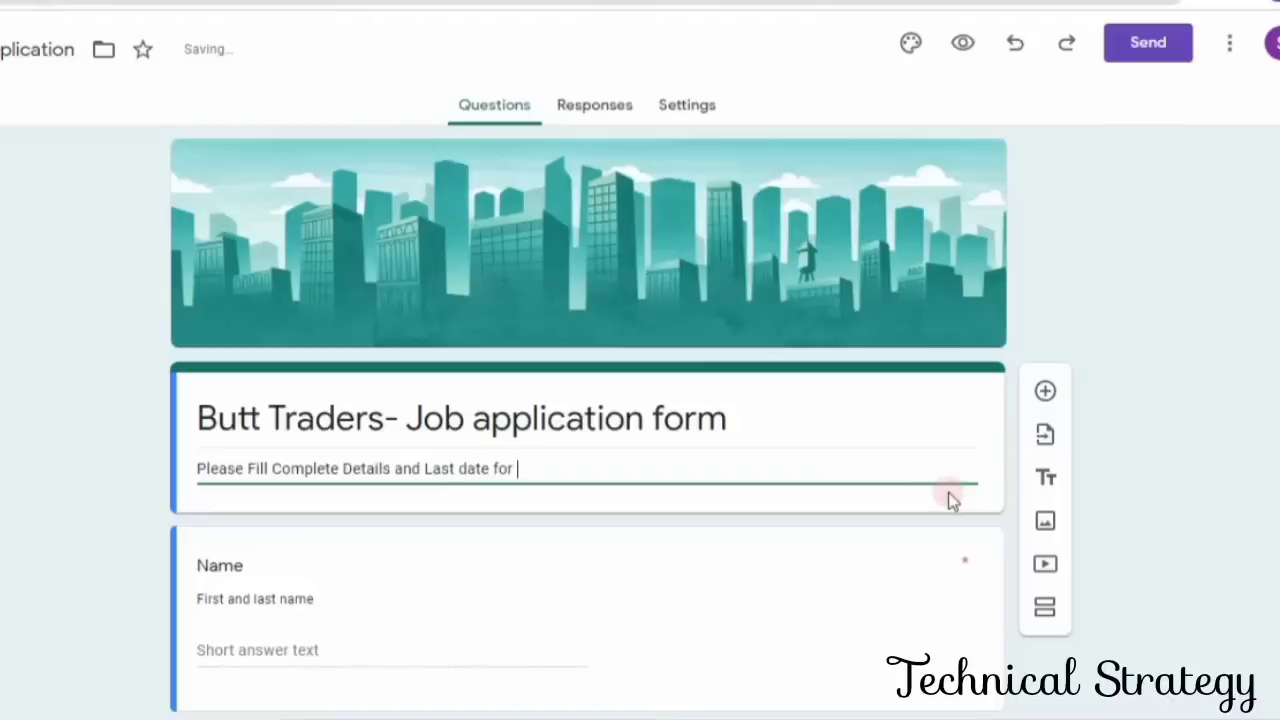
{"action": "type", "text": " Form Submiss"}
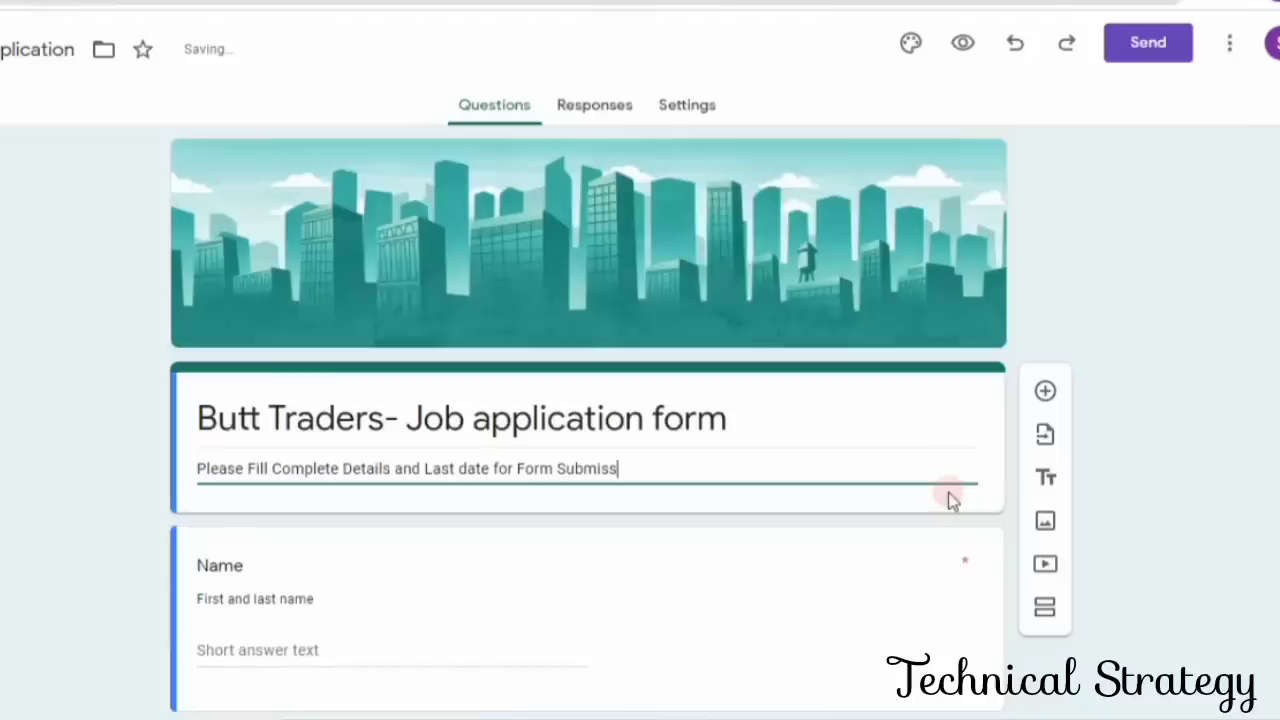
{"action": "type", "text": "ion "}
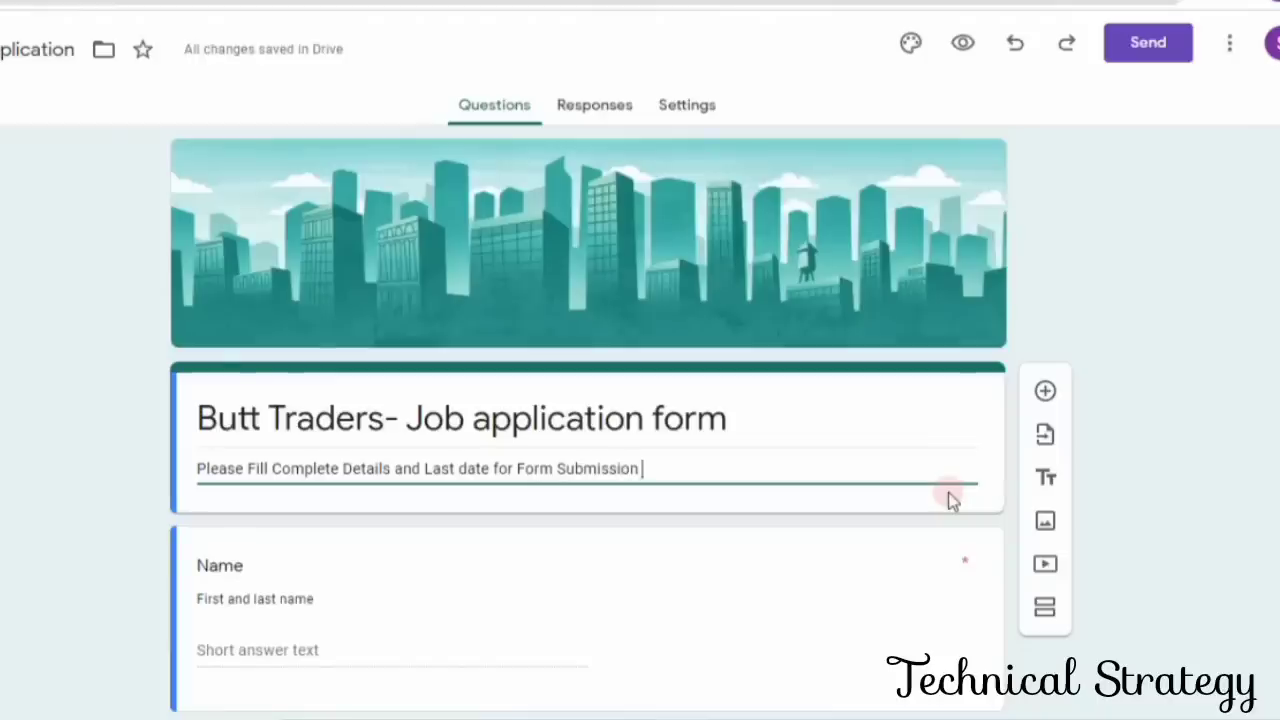
{"action": "type", "text": "is 29th"}
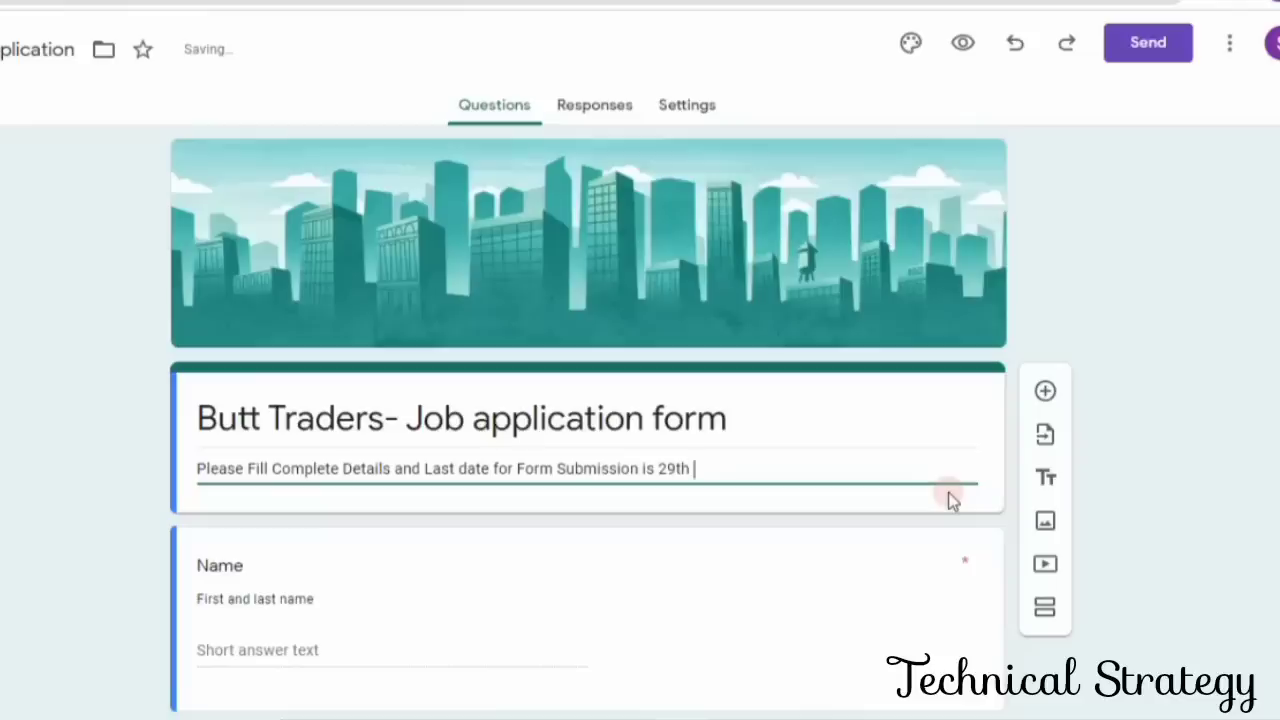
{"action": "type", "text": " OCt 2021."}
- Insert the person's full name before the word "Name" in the title of the name question
{"action": "scroll", "coordinate": [709, 560], "scroll_direction": "down", "scroll_amount": 3}
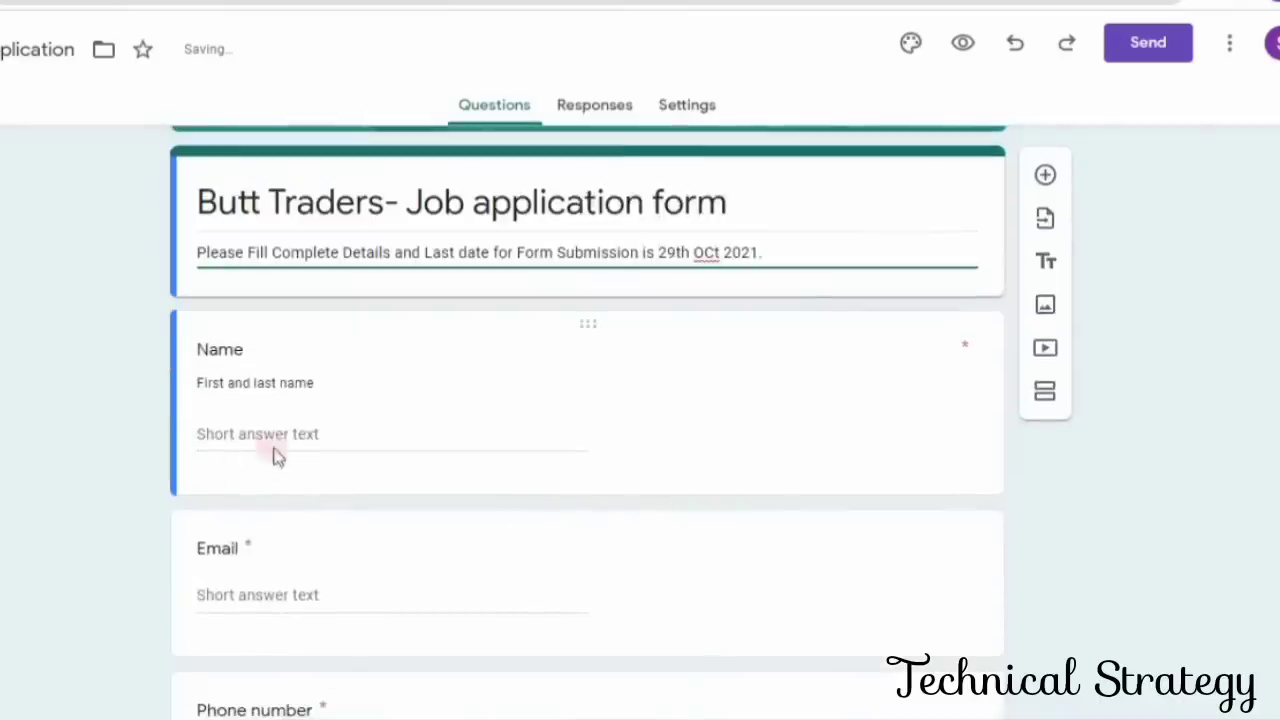
{"action": "left_click", "coordinate": [340, 430]}
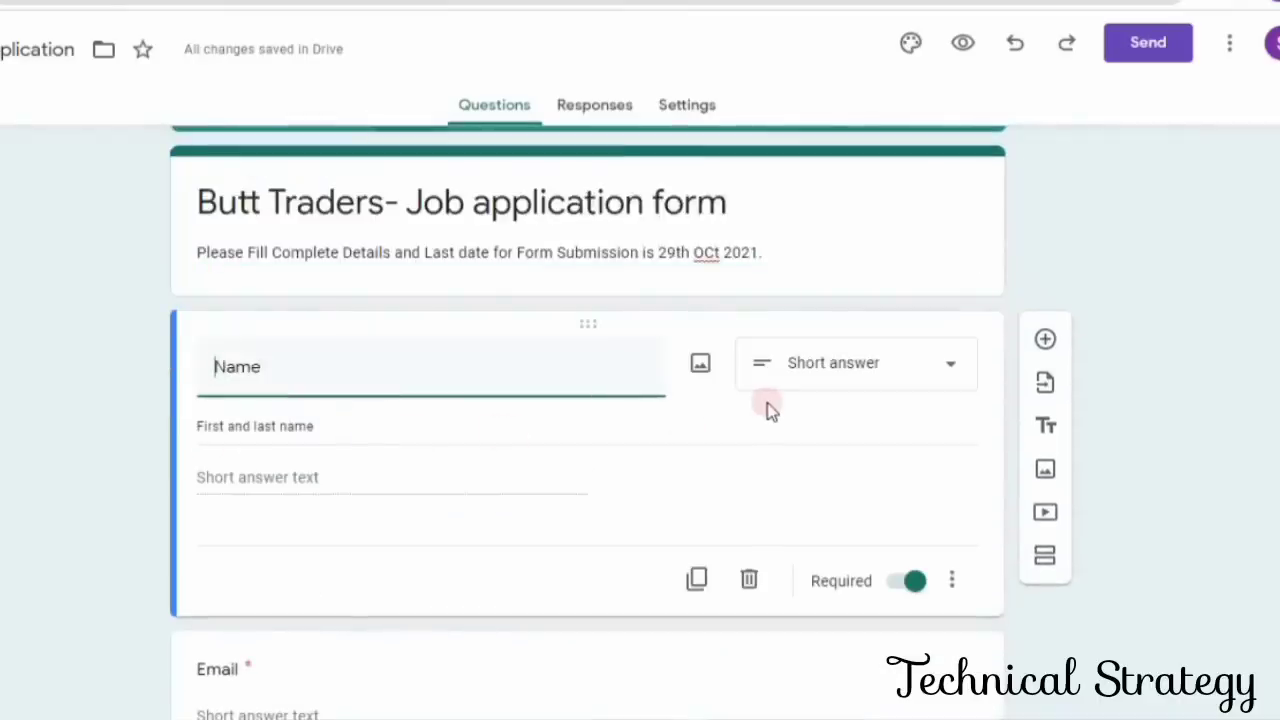
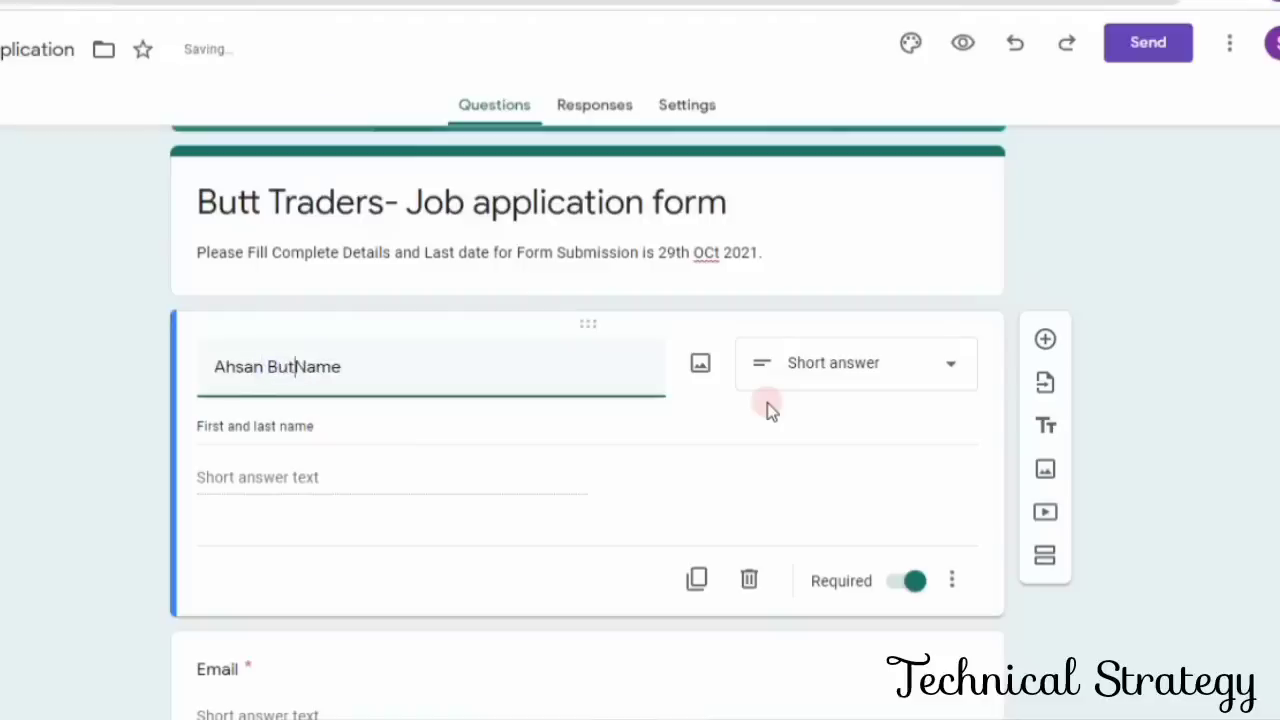
- Try to clear the name question's title and replace its "First and last name" description with the person's full name
{"action": "triple_click", "coordinate": [366, 425]}
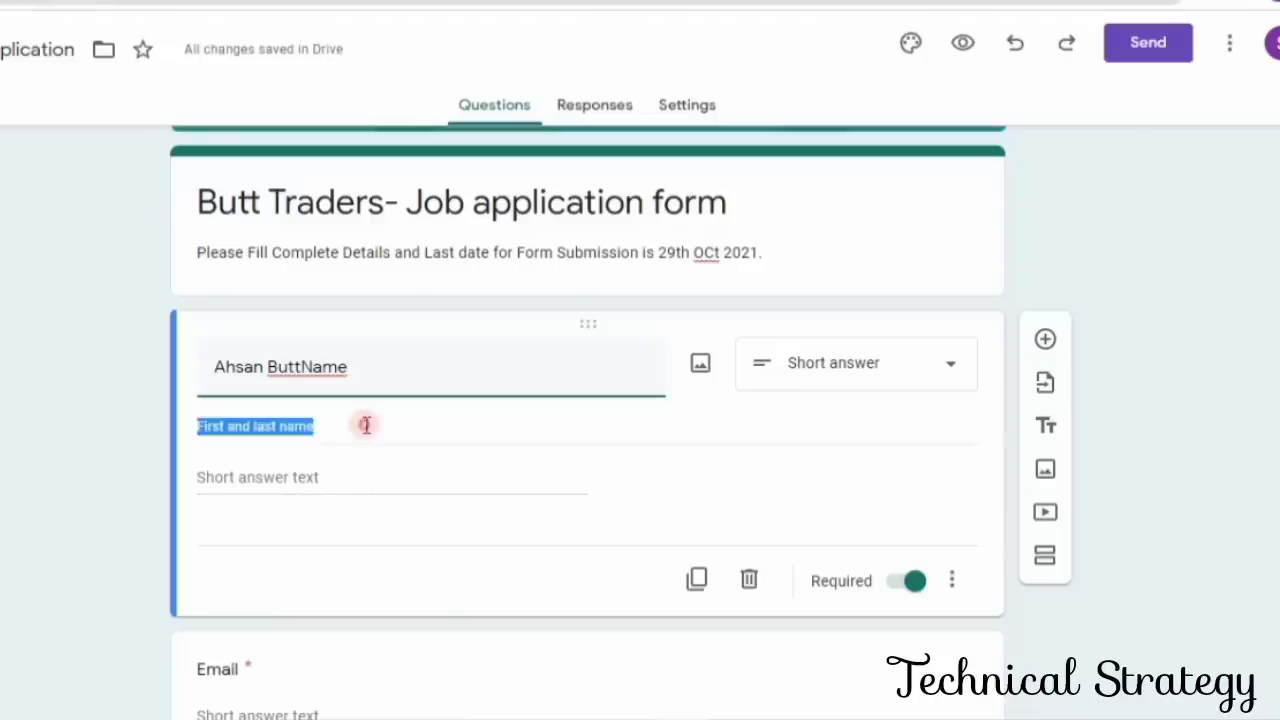
{"action": "triple_click", "coordinate": [395, 380]}
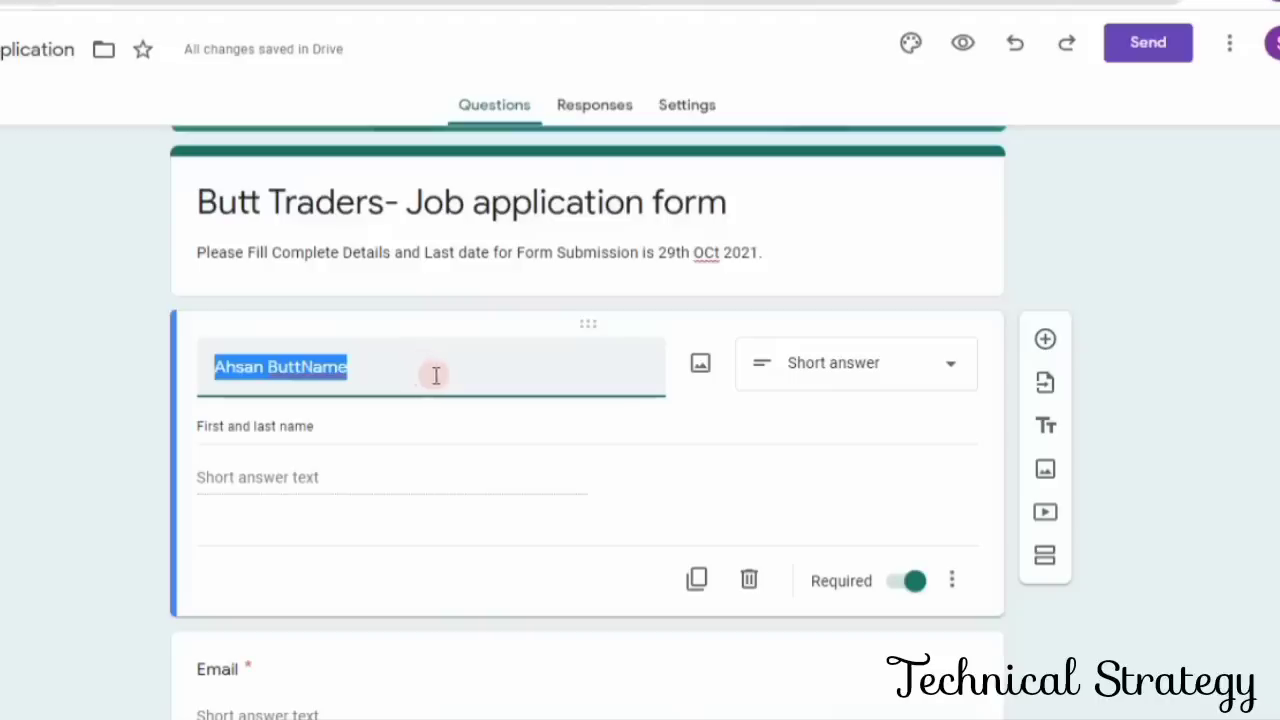
{"action": "key", "text": "BackSpace"}
{"action": "triple_click", "coordinate": [404, 440]}
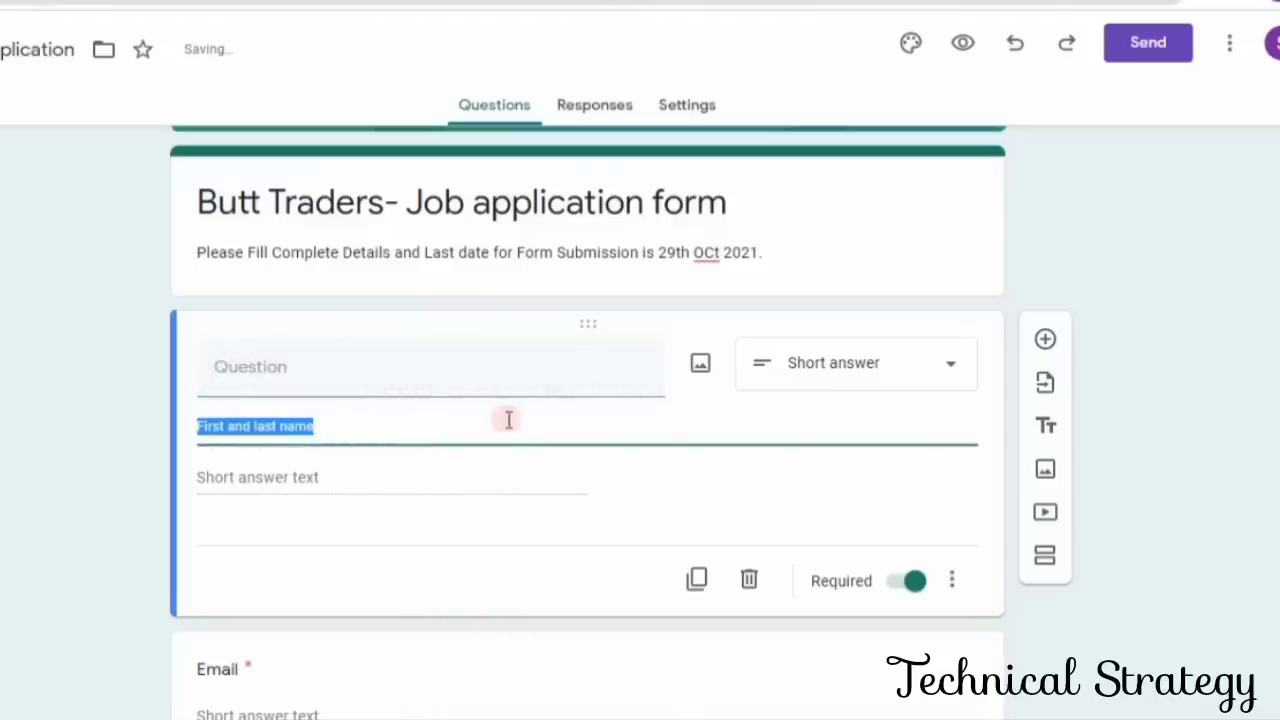
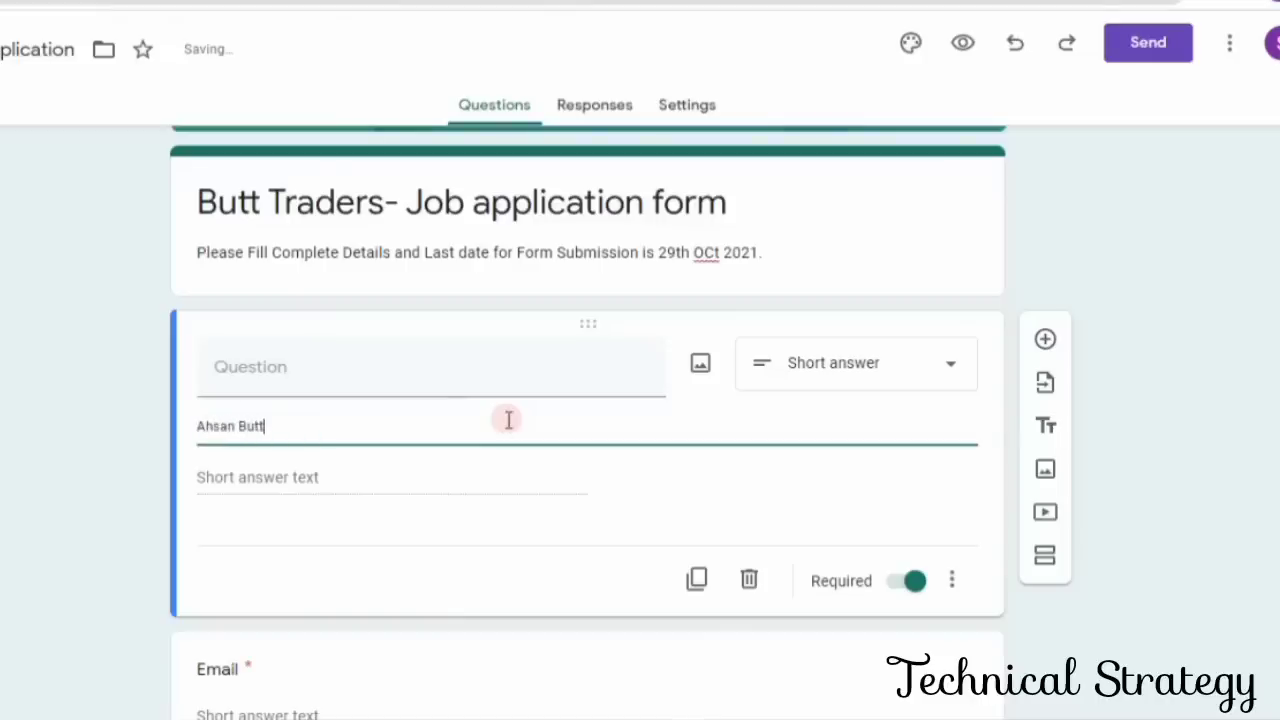
{"action": "left_click", "coordinate": [676, 520]}
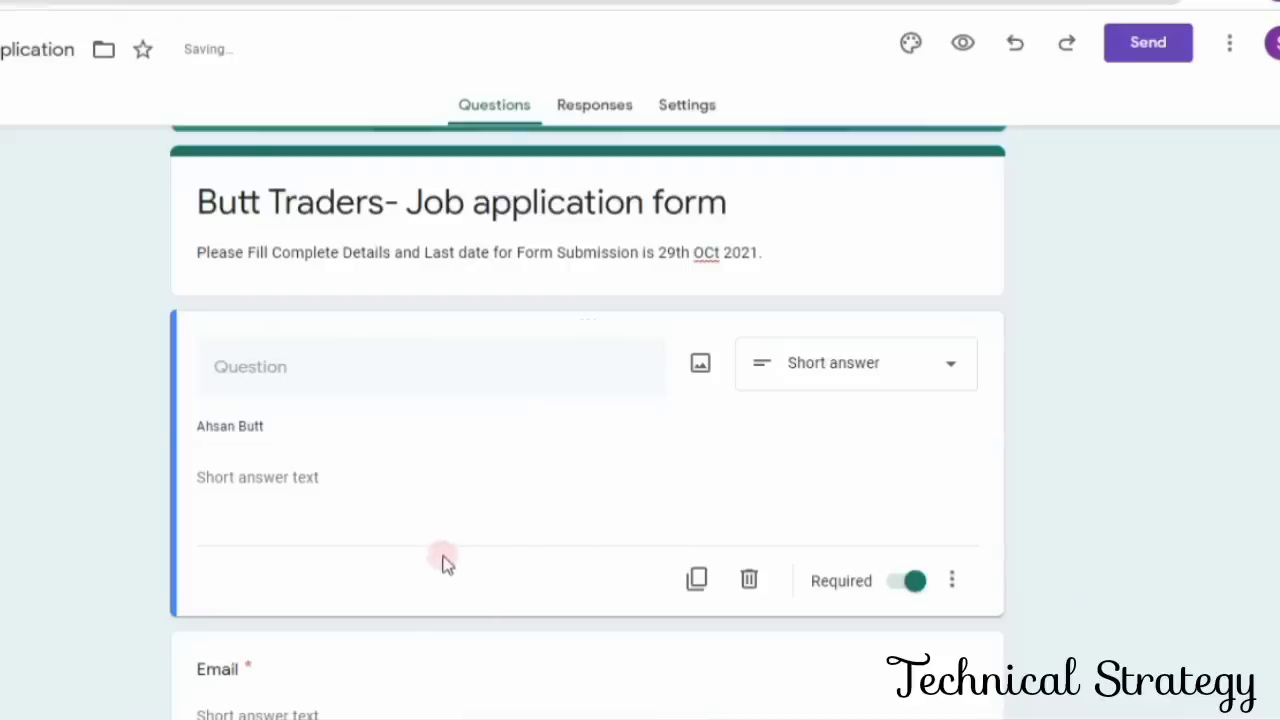
{"action": "scroll", "coordinate": [529, 549], "scroll_direction": "down", "scroll_amount": 1}
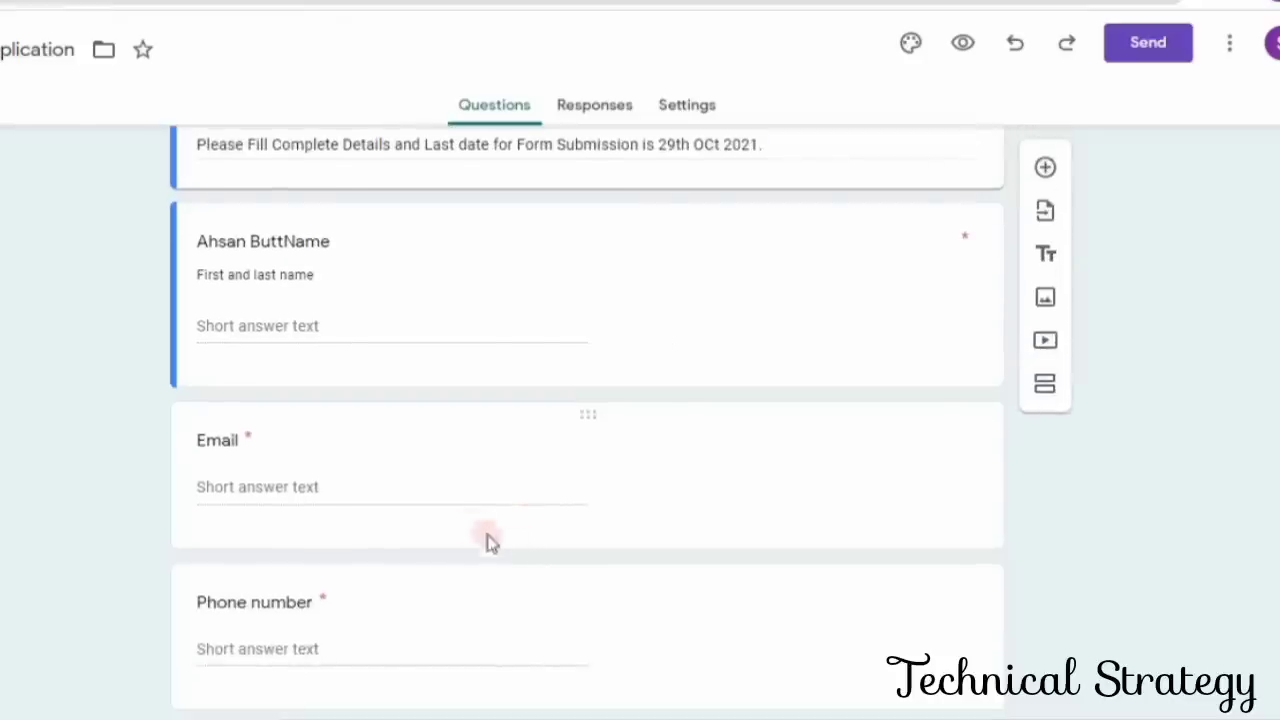
{"action": "left_click", "coordinate": [366, 488]}
{"action": "type", "text": "abc"}
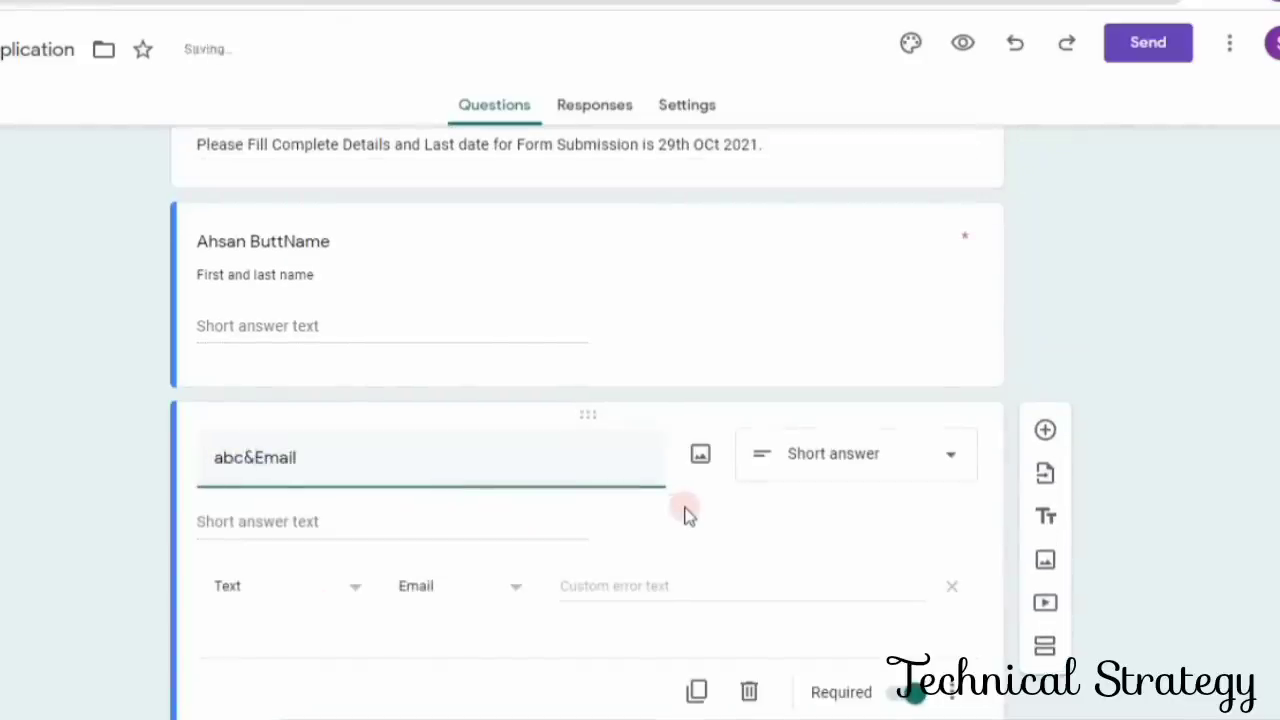
{"action": "type", "text": "@gmail"}
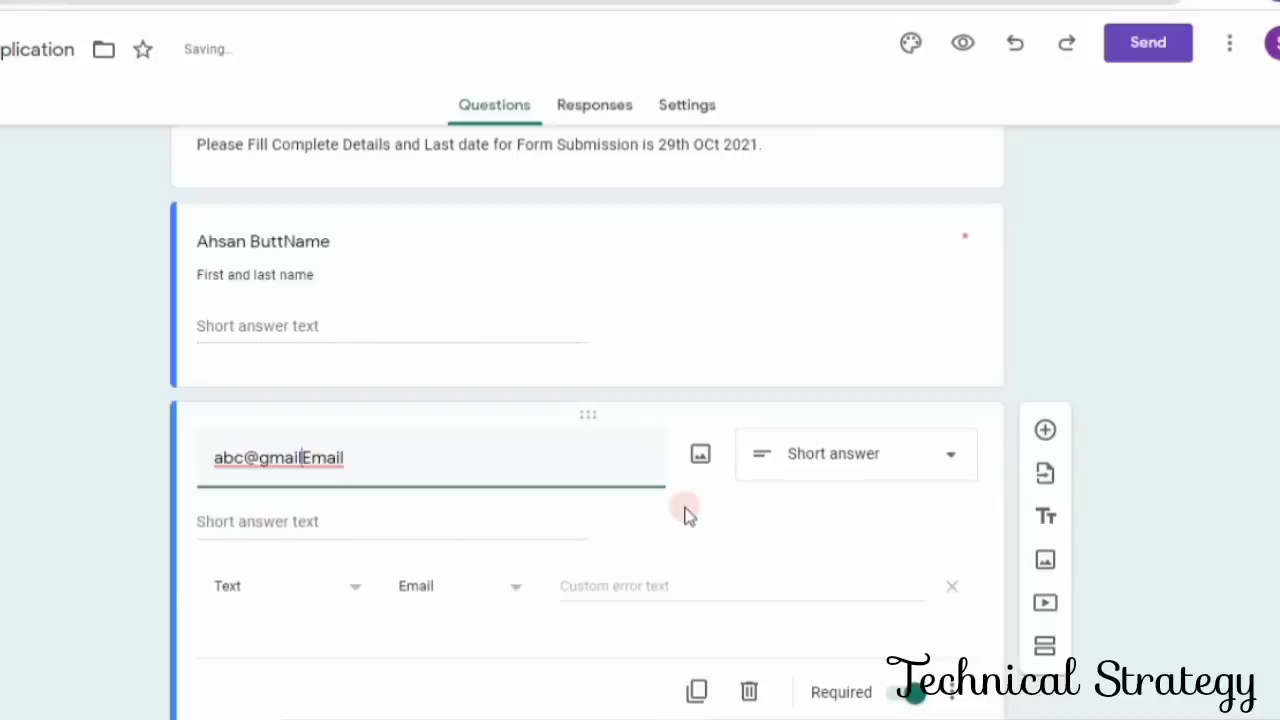
{"action": "key", "text": "BackSpace"}
{"action": "key", "text": "BackSpace"}
{"action": "key", "text": "BackSpace"}
{"action": "key", "text": "BackSpace"}
{"action": "key", "text": "BackSpace"}
{"action": "key", "text": "BackSpace"}
{"action": "key", "text": "BackSpace"}
{"action": "key", "text": "BackSpace"}
{"action": "key", "text": "BackSpace"}
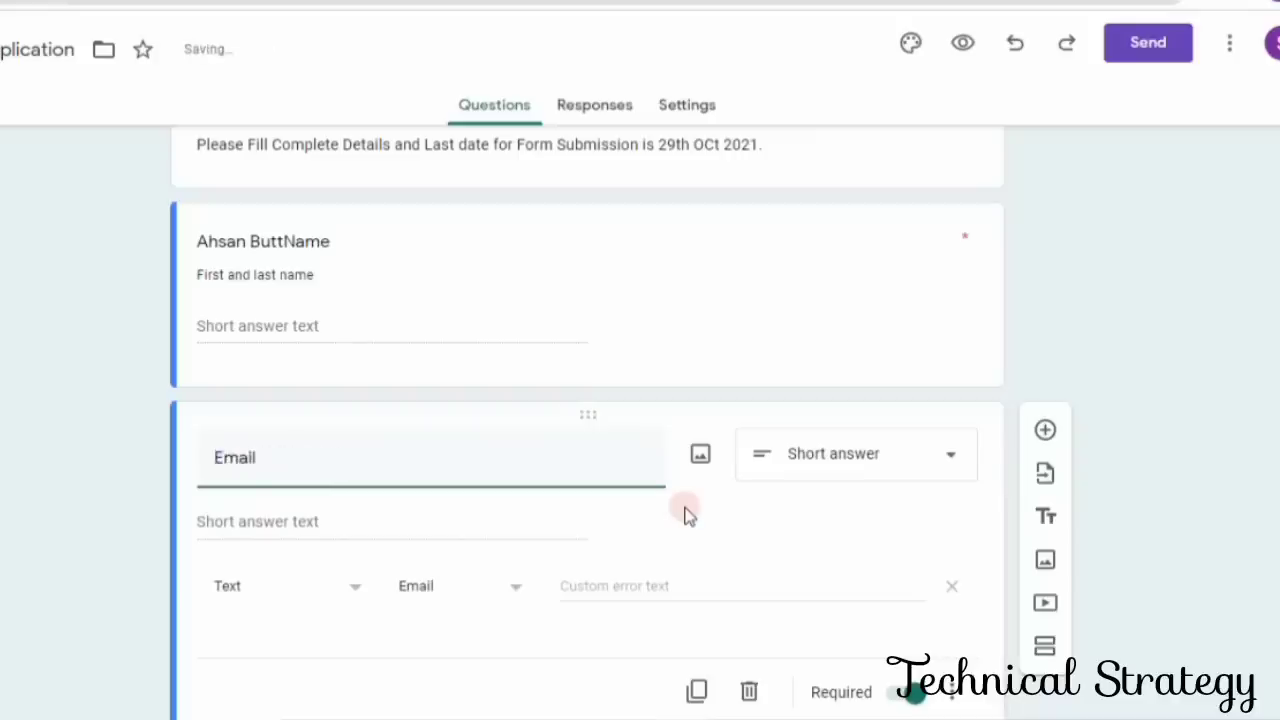
- Replace the title of the Email question with a sample e-mail address
{"action": "left_click", "coordinate": [350, 521]}
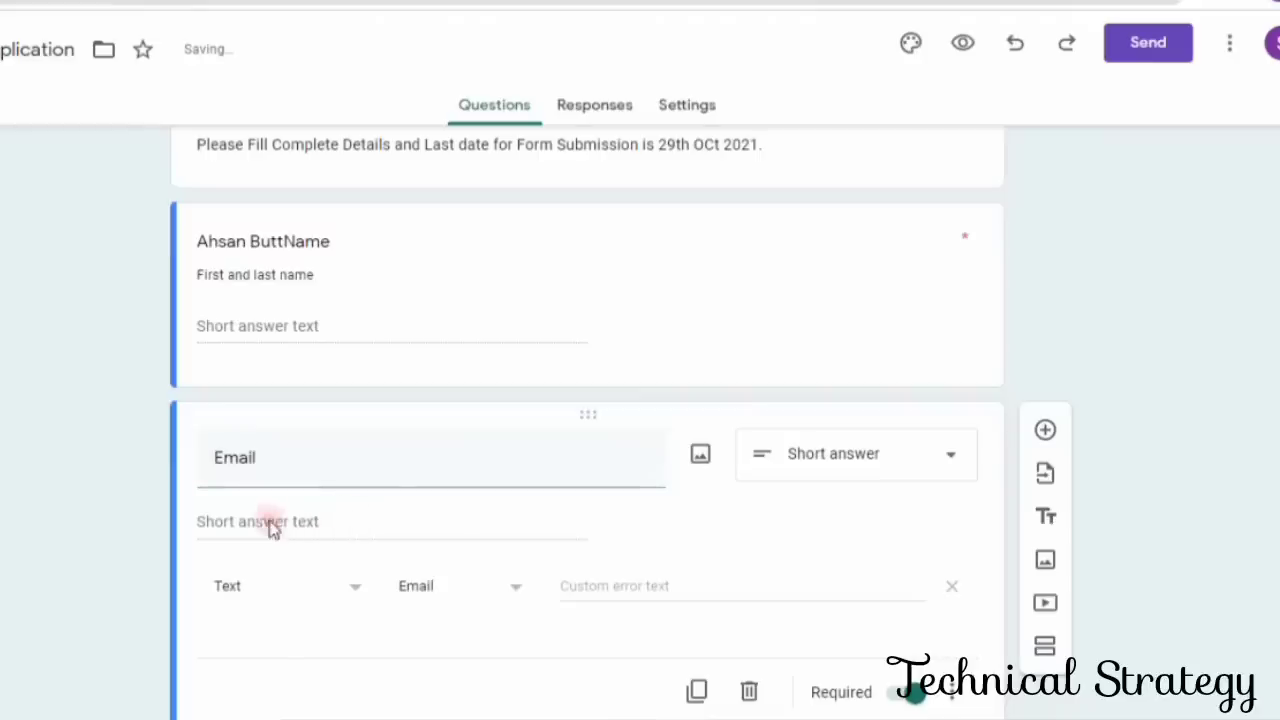
{"action": "left_click", "coordinate": [286, 464]}
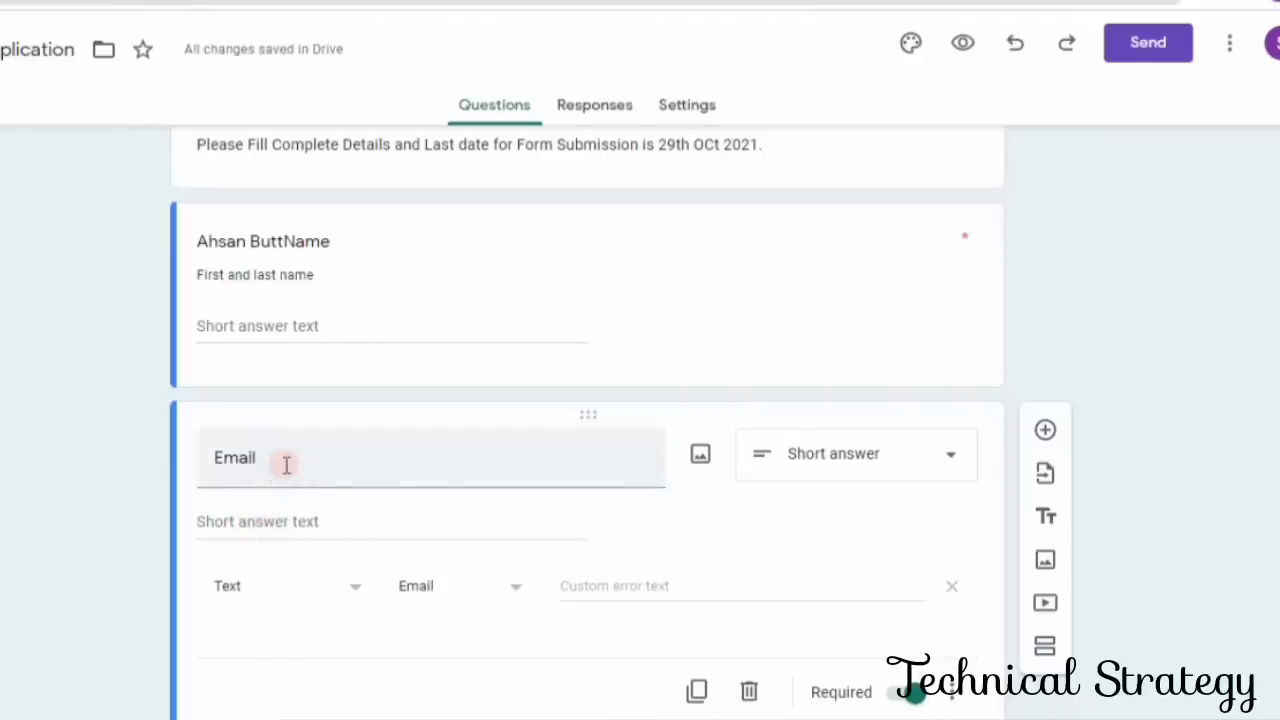
{"action": "left_click", "coordinate": [329, 448]}
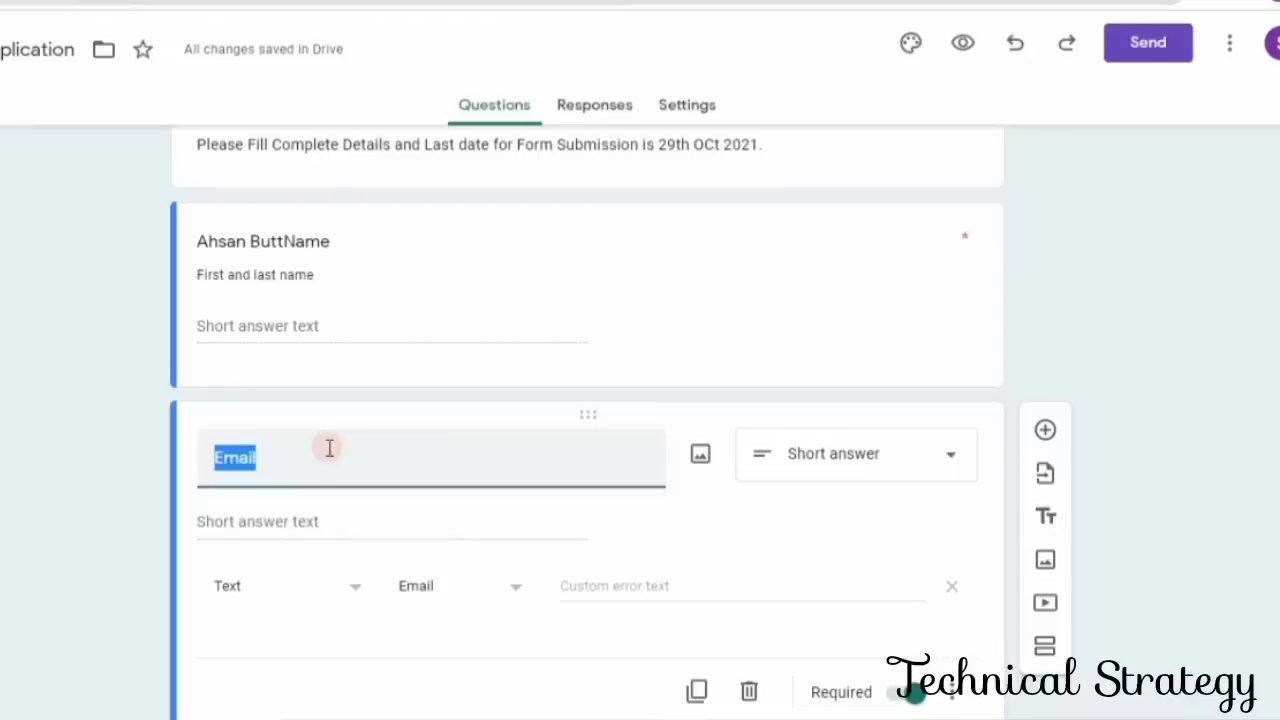
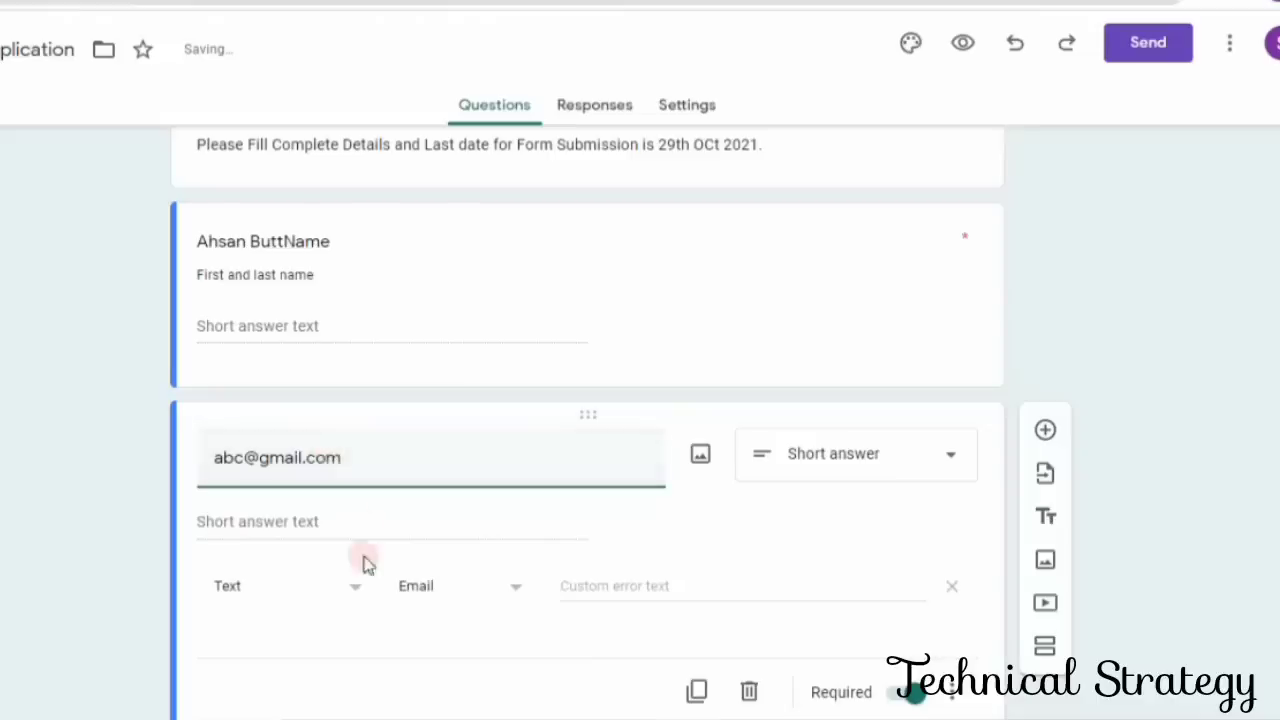
{"action": "scroll", "coordinate": [560, 600], "scroll_direction": "down", "scroll_amount": 2}
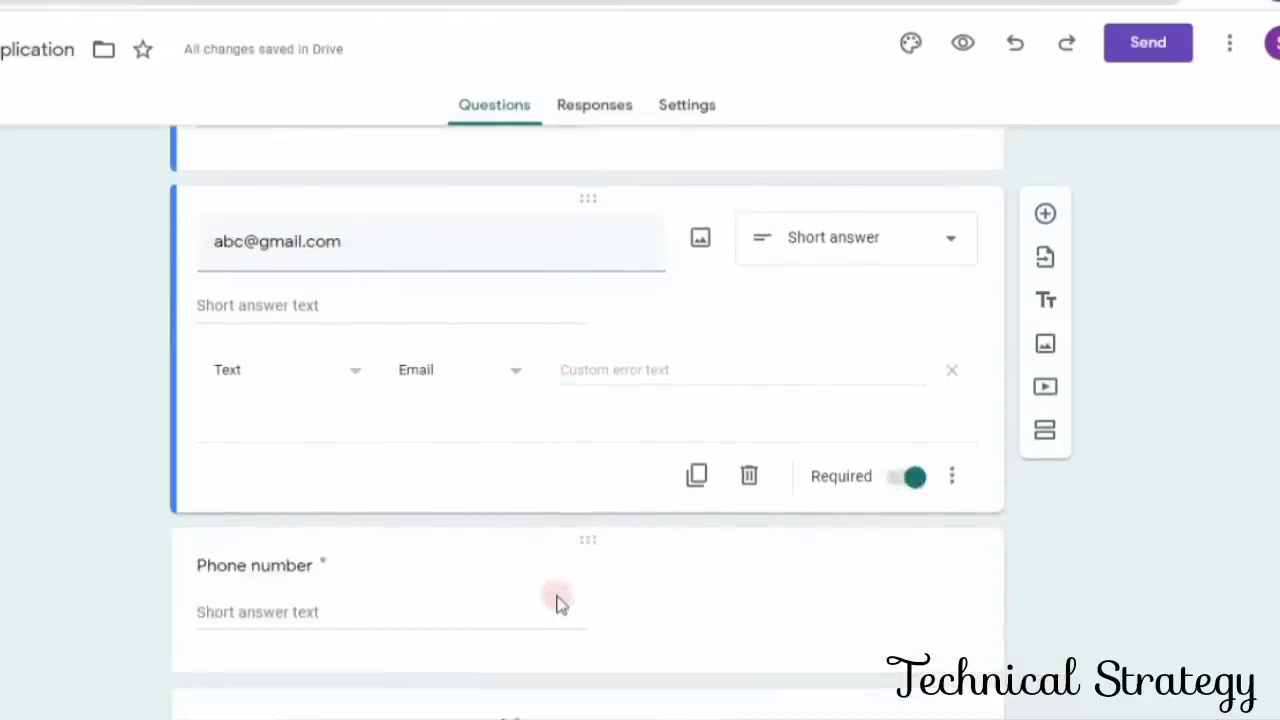
{"action": "left_click", "coordinate": [524, 381]}
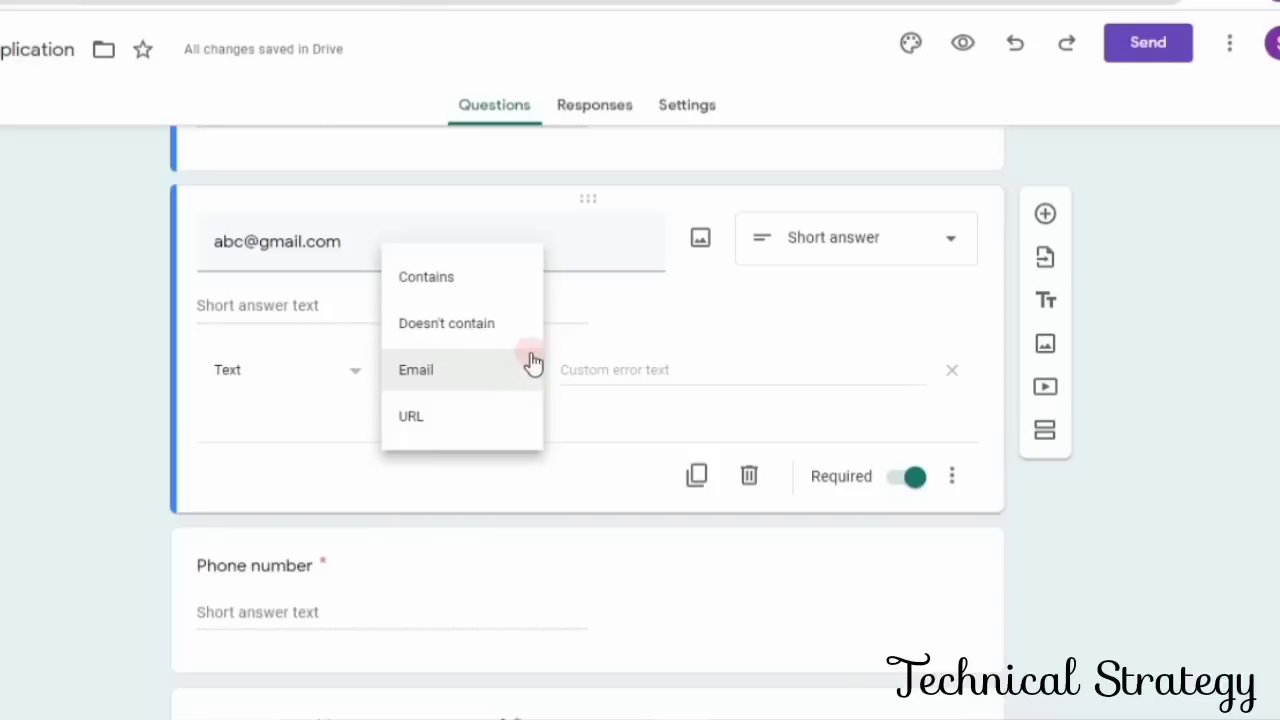
{"action": "left_click", "coordinate": [355, 375]}
{"action": "left_click", "coordinate": [355, 375]}
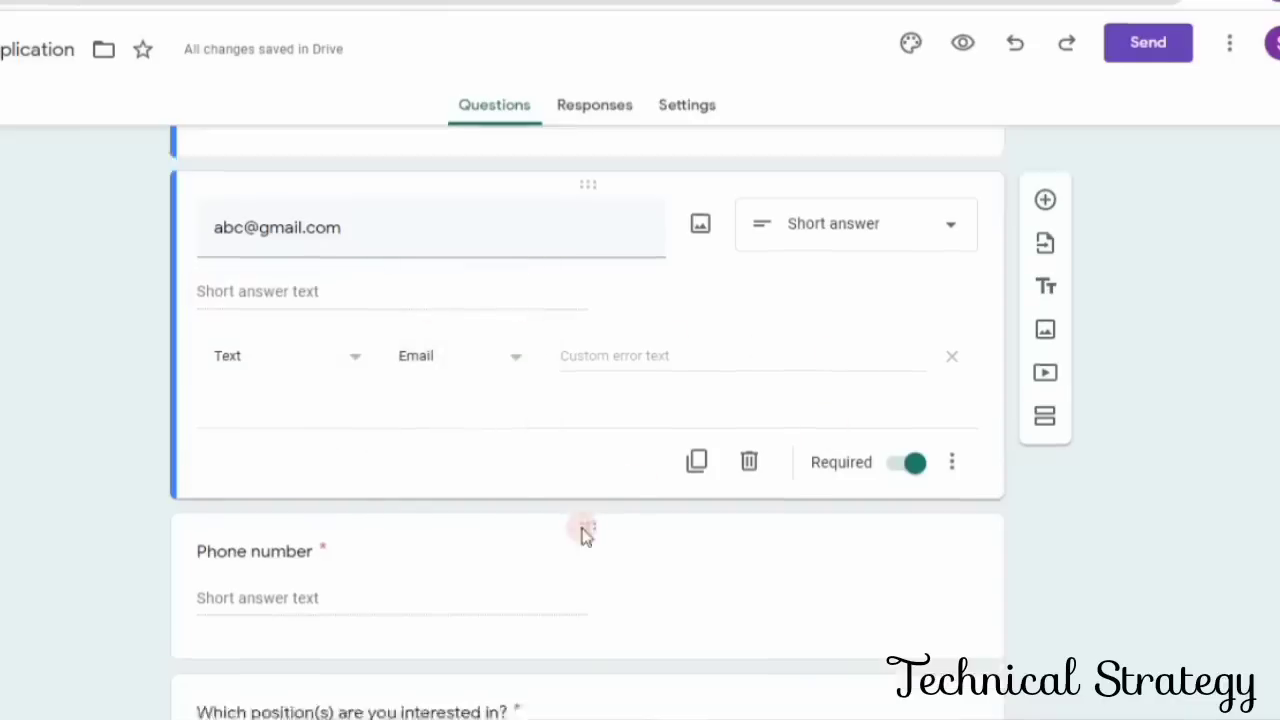
- Insert a sample phone number before the words "Phone number" in the title of the phone number question
{"action": "scroll", "coordinate": [582, 527], "scroll_direction": "down", "scroll_amount": 2}
{"action": "left_click", "coordinate": [340, 394]}
{"action": "left_click", "coordinate": [599, 260]}
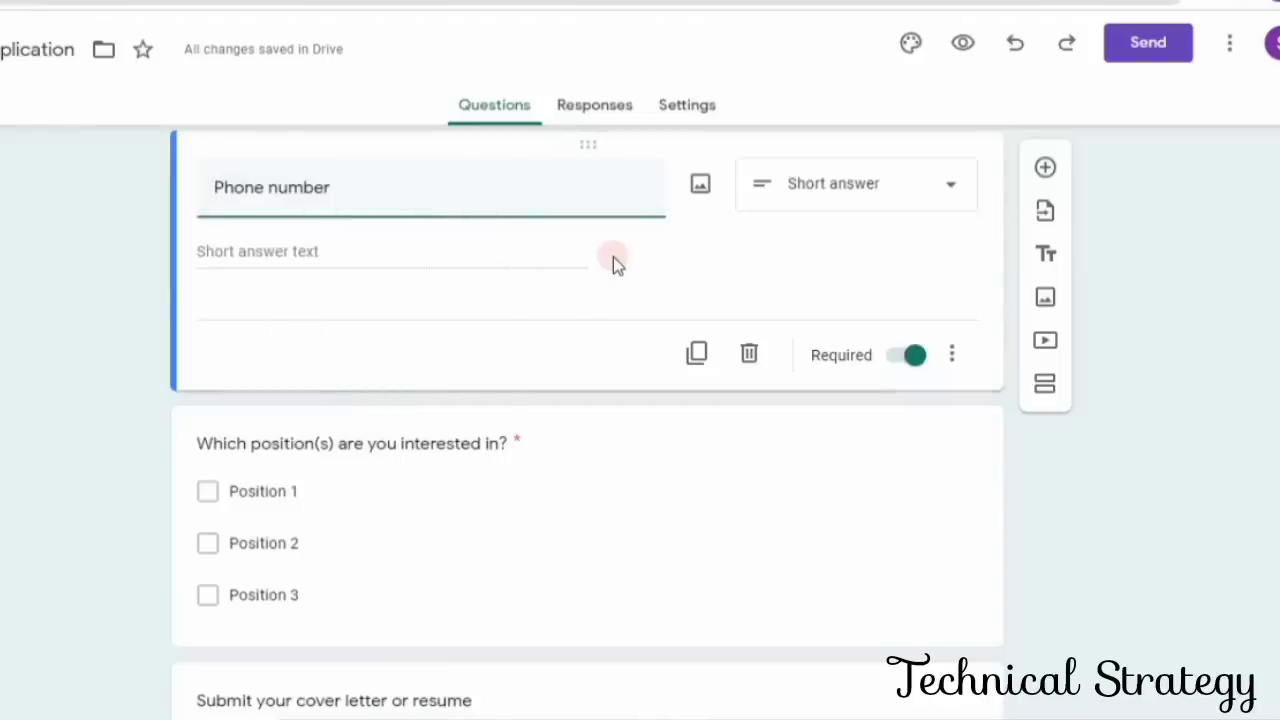
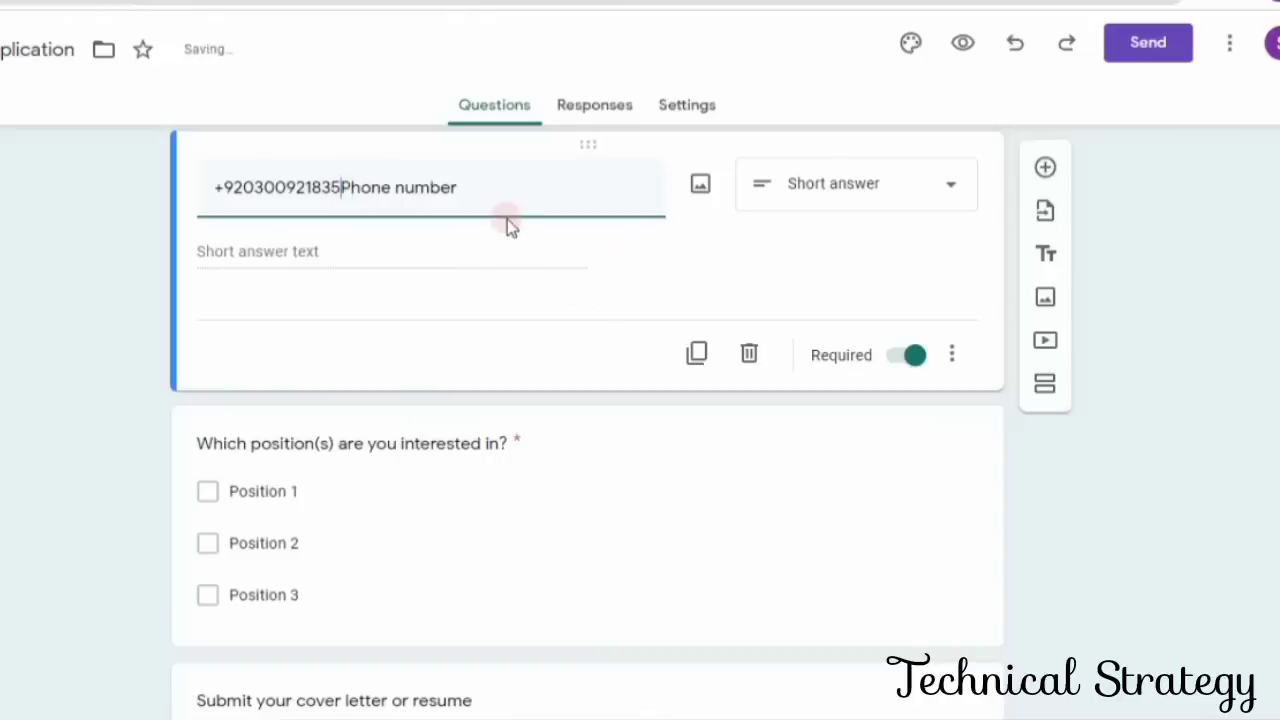
- Delete the words "Phone number" from the question title, leaving only the sample phone number
{"action": "key", "text": "Right"}
{"action": "key", "text": "Right"}
{"action": "key", "text": "Right"}
{"action": "key", "text": "Right"}
{"action": "key", "text": "Right"}
{"action": "key", "text": "Right"}
{"action": "key", "text": "Right"}
{"action": "key", "text": "Right"}
{"action": "key", "text": "Right"}
{"action": "key", "text": "Right"}
{"action": "key", "text": "Right"}
{"action": "key", "text": "Right"}
{"action": "key", "text": "BackSpace"}
{"action": "key", "text": "BackSpace"}
{"action": "key", "text": "BackSpace"}
{"action": "key", "text": "BackSpace"}
{"action": "key", "text": "BackSpace"}
{"action": "key", "text": "BackSpace"}
{"action": "key", "text": "BackSpace"}
{"action": "key", "text": "BackSpace"}
{"action": "key", "text": "BackSpace"}
{"action": "key", "text": "BackSpace"}
{"action": "key", "text": "BackSpace"}
{"action": "key", "text": "BackSpace"}
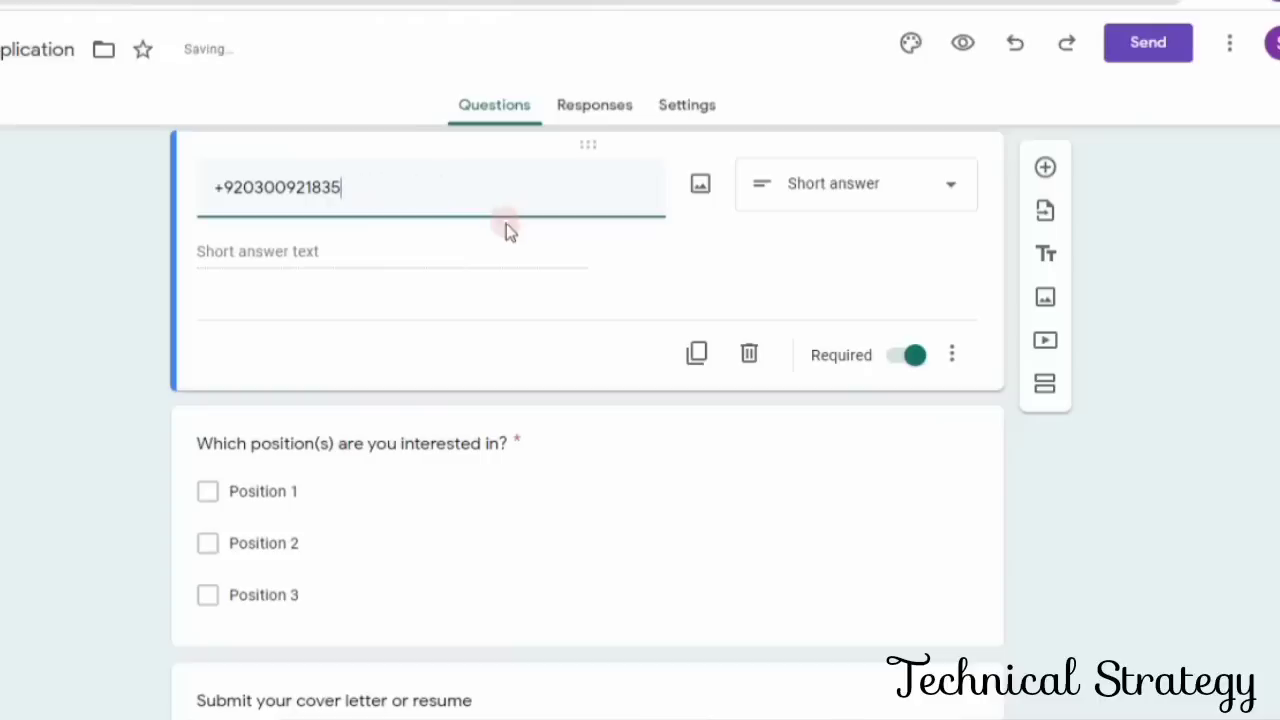
{"action": "left_click", "coordinate": [403, 250]}
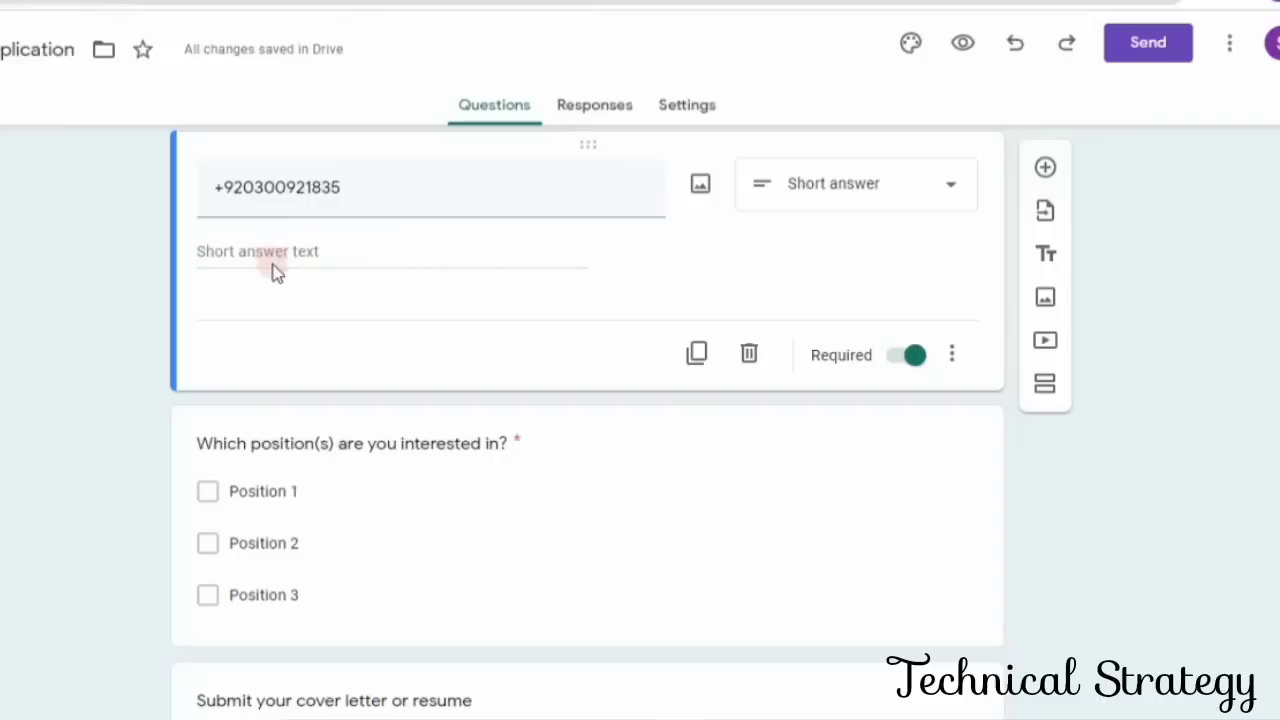
- Rename the "Position 1" option of the interested positions question as "Production Manager"
{"action": "scroll", "coordinate": [278, 278], "scroll_direction": "down", "scroll_amount": 2}
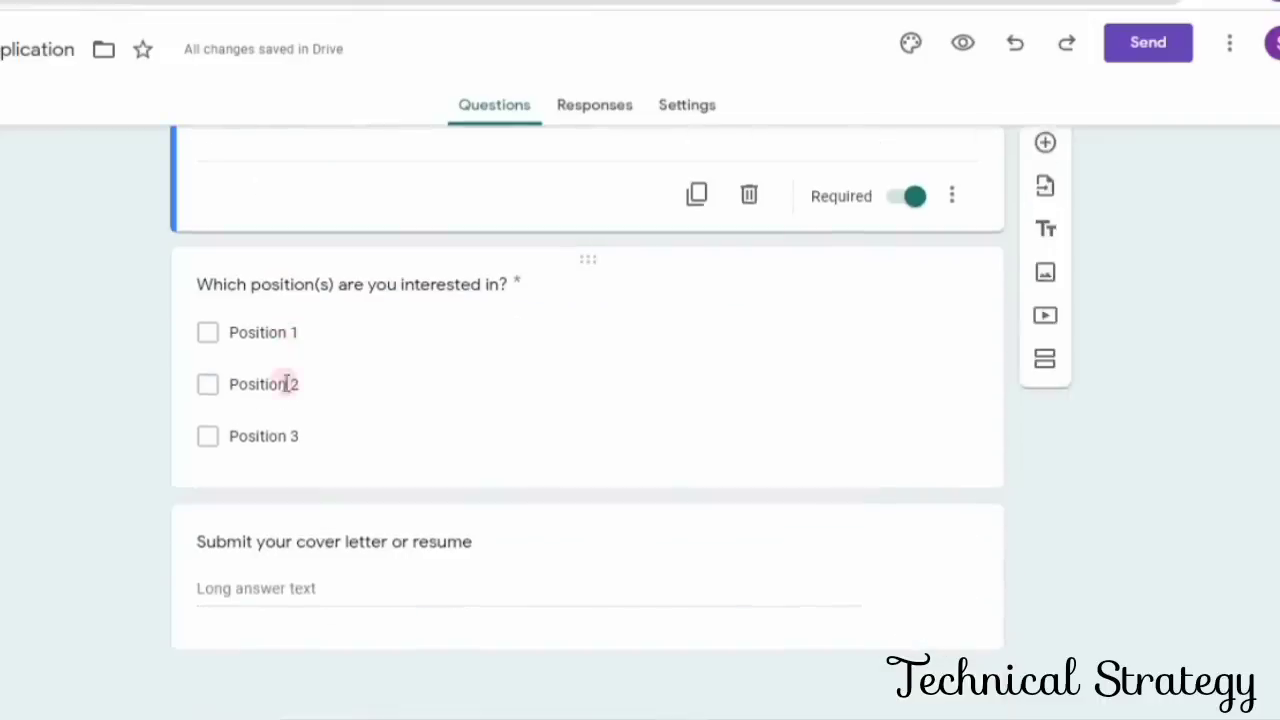
{"action": "left_click", "coordinate": [213, 337]}
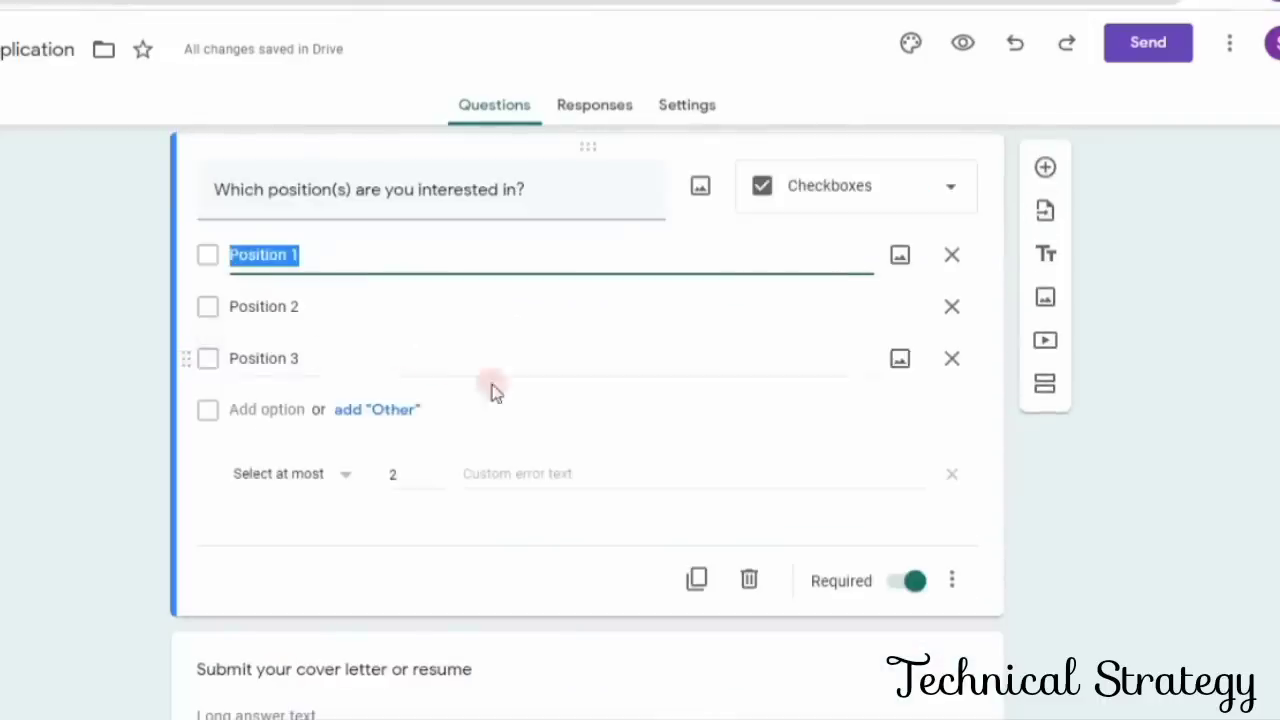
{"action": "type", "text": "P"}
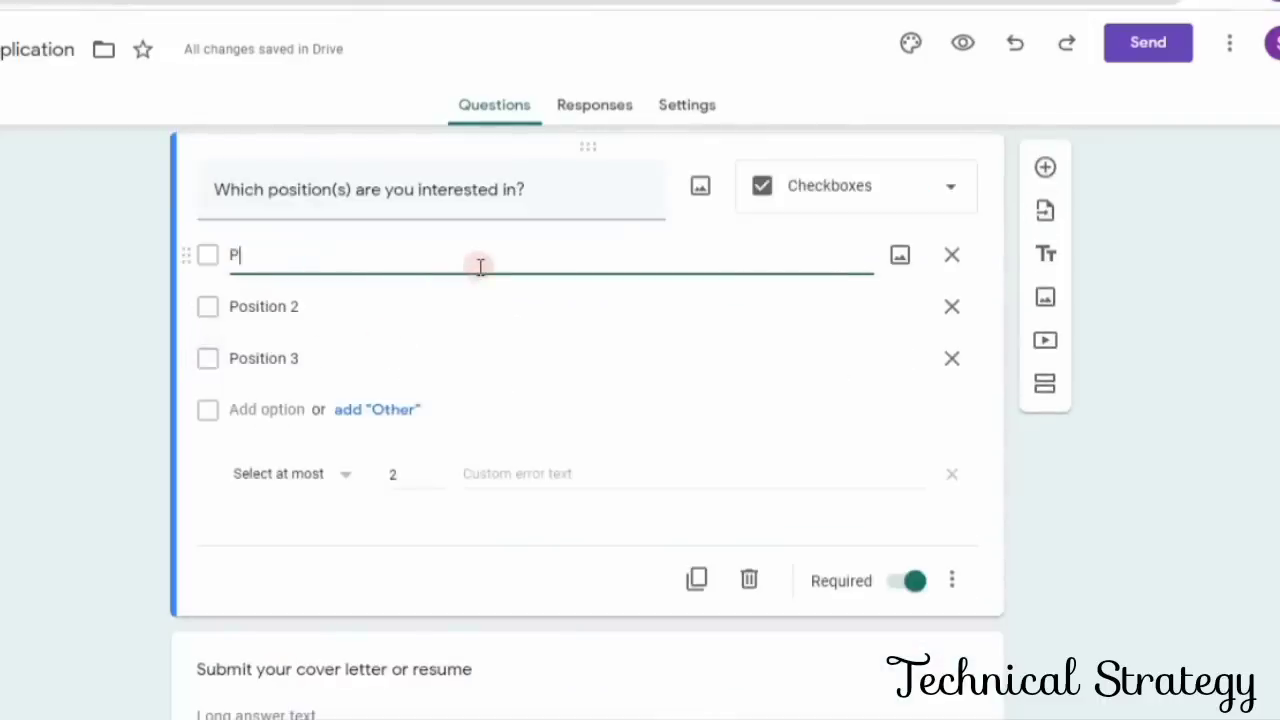
{"action": "type", "text": "e"}
{"action": "key", "text": "BackSpace"}
{"action": "type", "text": "roduction Manager"}
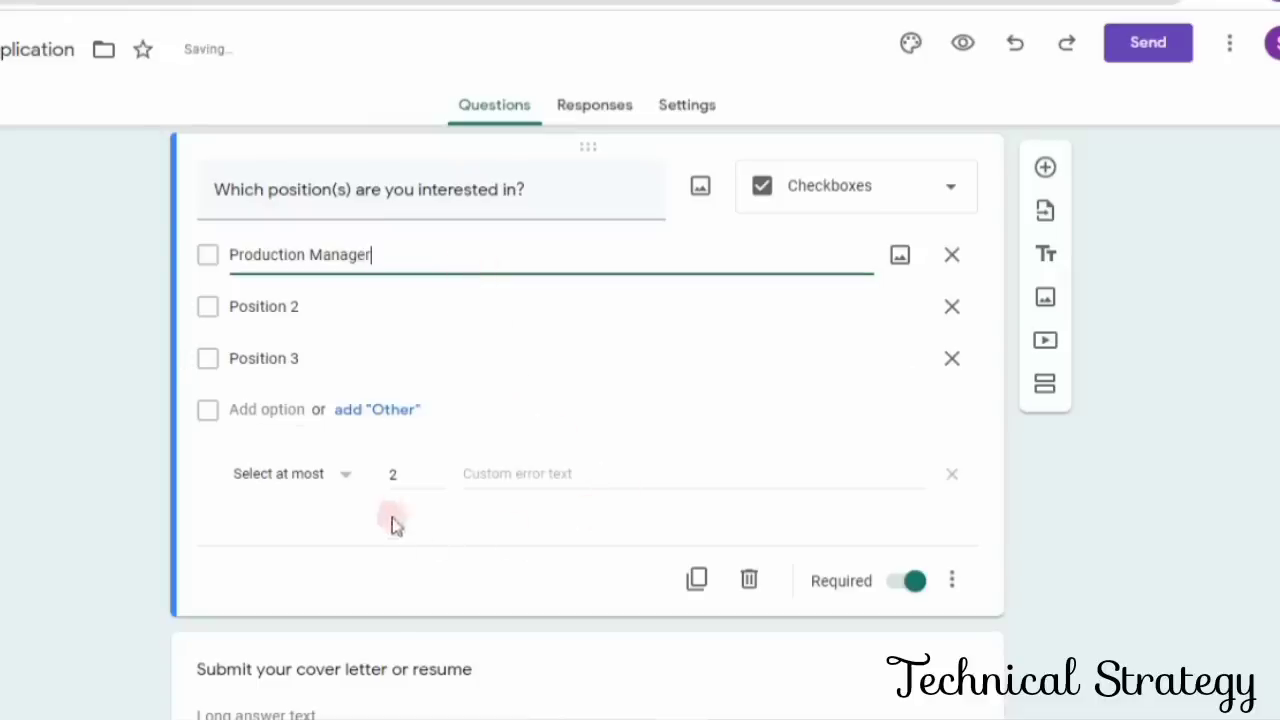
- Change the response validation of the interested positions question to "Select at least"
{"action": "left_click", "coordinate": [346, 476]}
{"action": "left_click", "coordinate": [346, 478]}
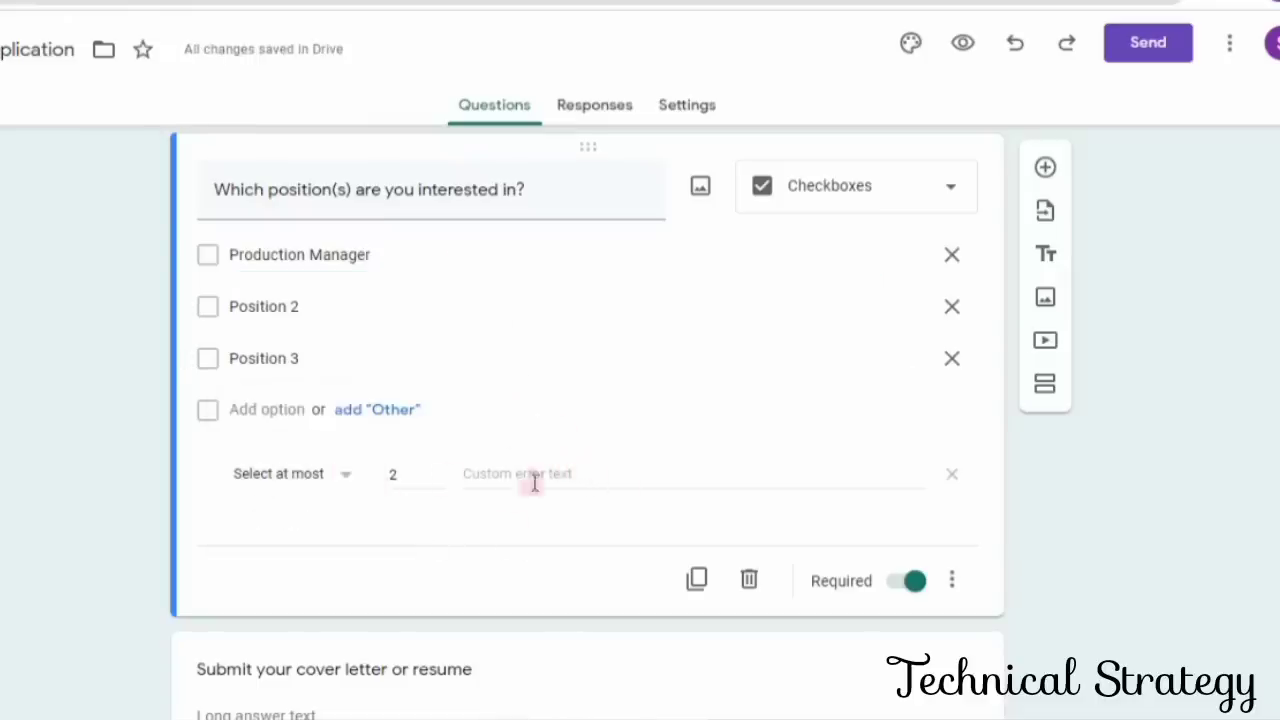
{"action": "left_click", "coordinate": [344, 480]}
{"action": "left_click", "coordinate": [318, 432]}
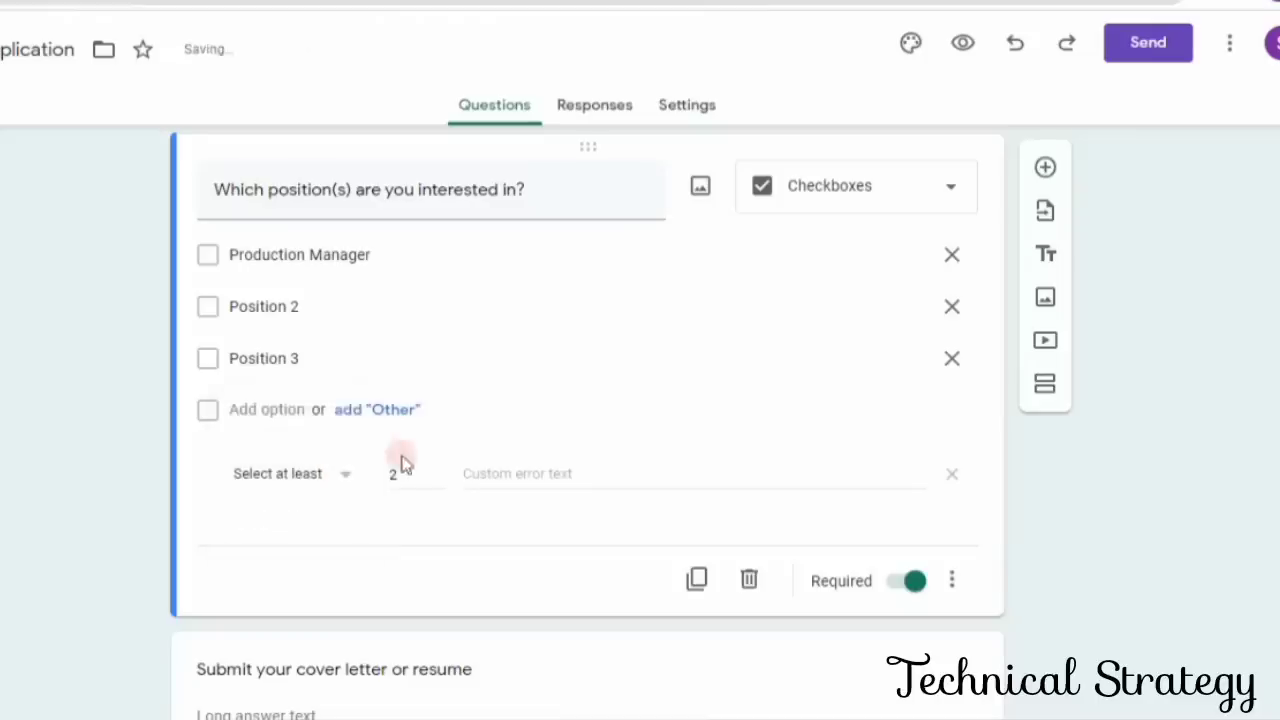
{"action": "left_click", "coordinate": [427, 485]}
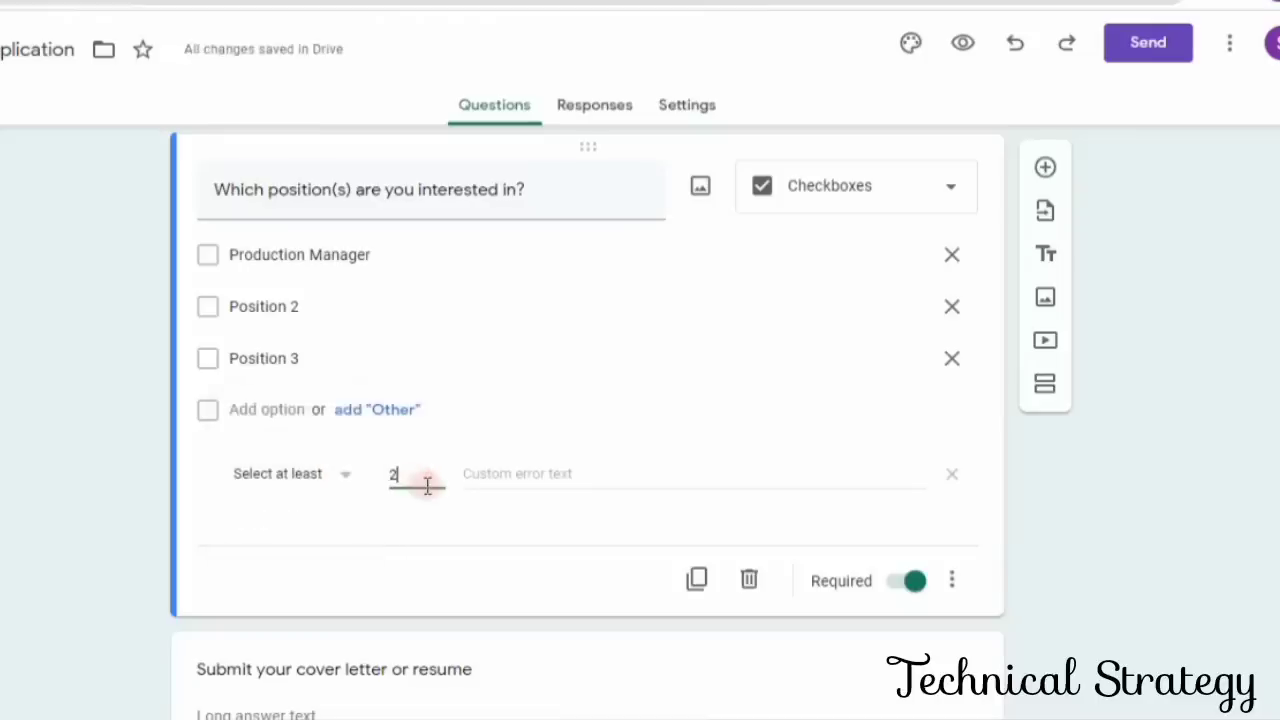
{"action": "left_click", "coordinate": [651, 473]}
- Change the "Submit your cover letter or resume" question to the File upload type and allow respondents to upload files to Drive
{"action": "scroll", "coordinate": [868, 506], "scroll_direction": "down", "scroll_amount": 2}
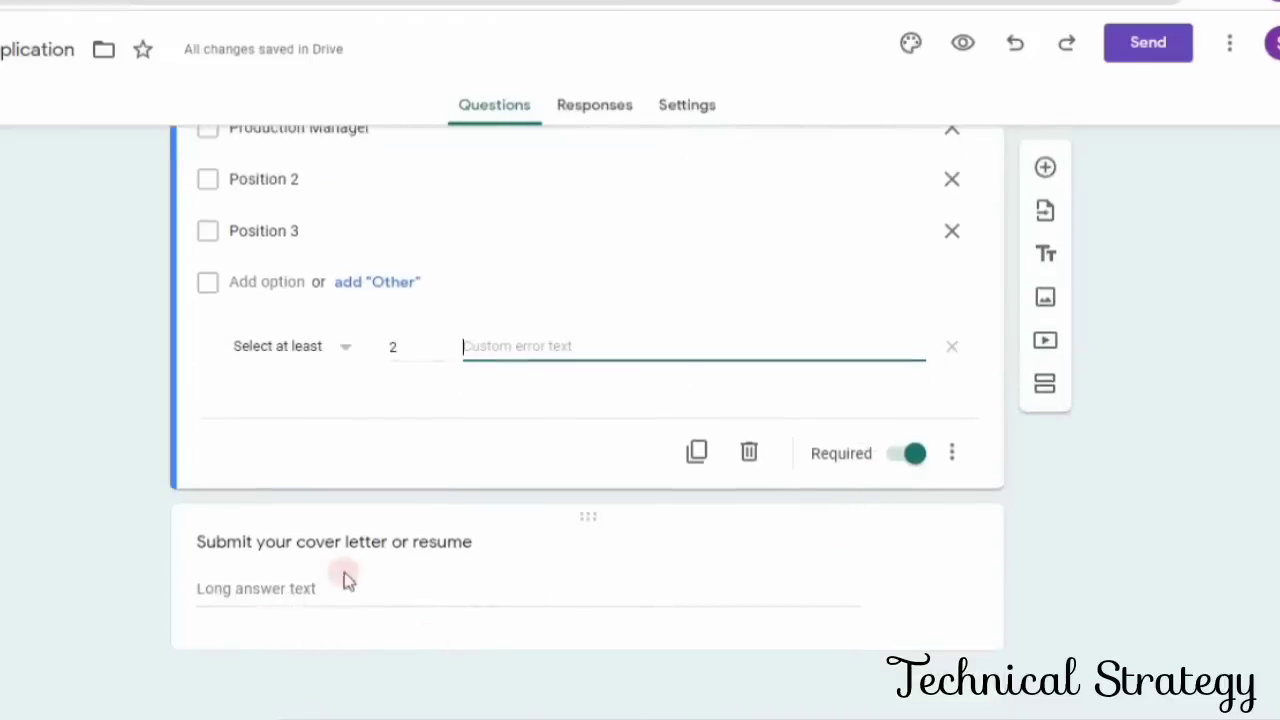
{"action": "left_click", "coordinate": [313, 593]}
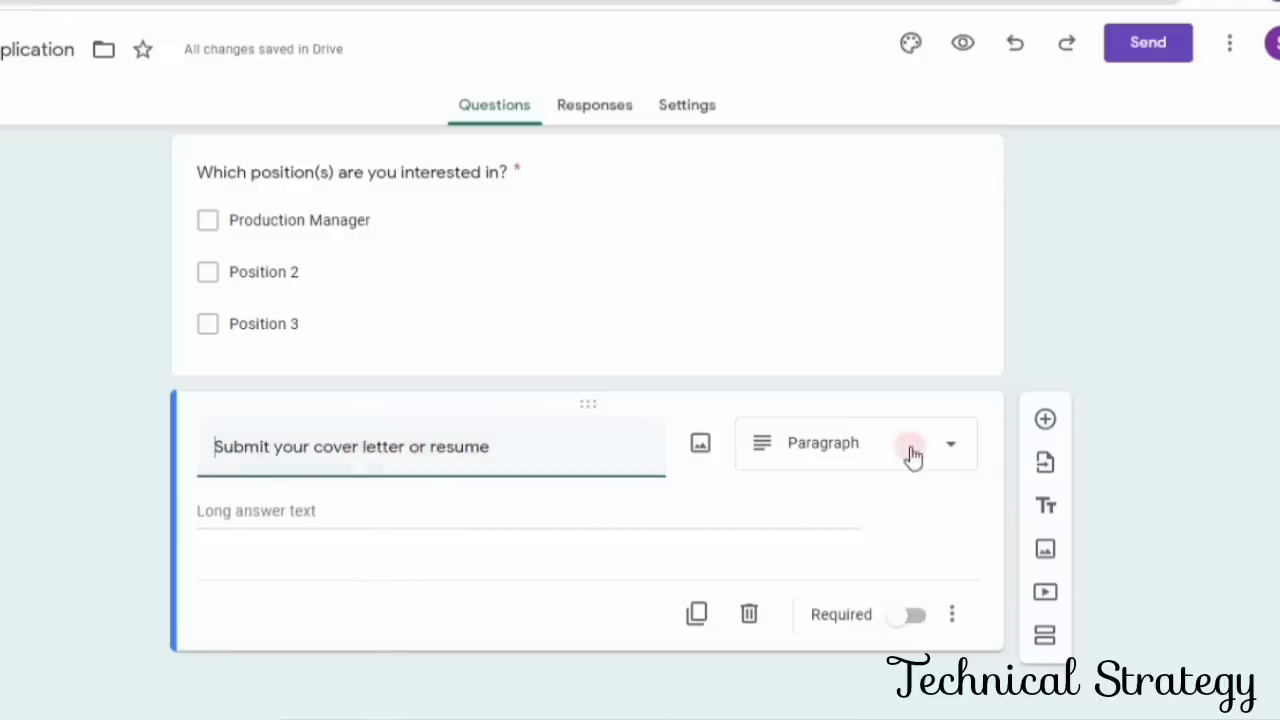
{"action": "left_click", "coordinate": [952, 447]}
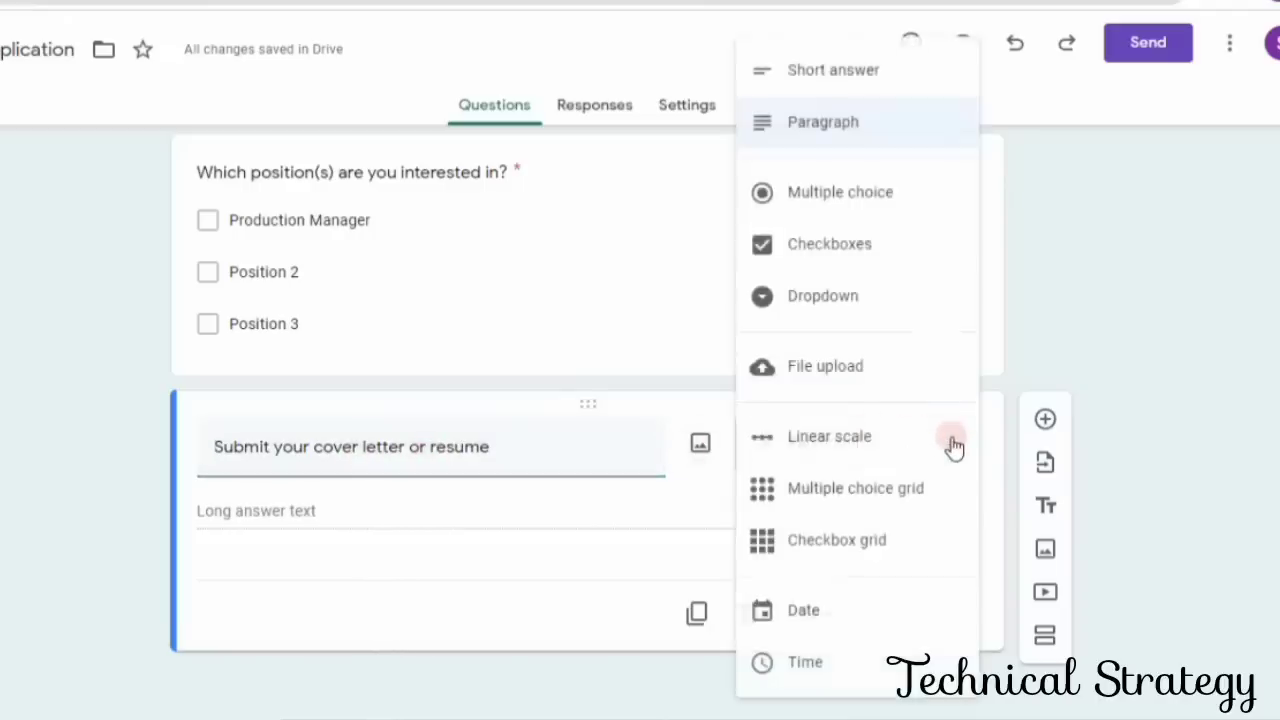
{"action": "left_click", "coordinate": [835, 378]}
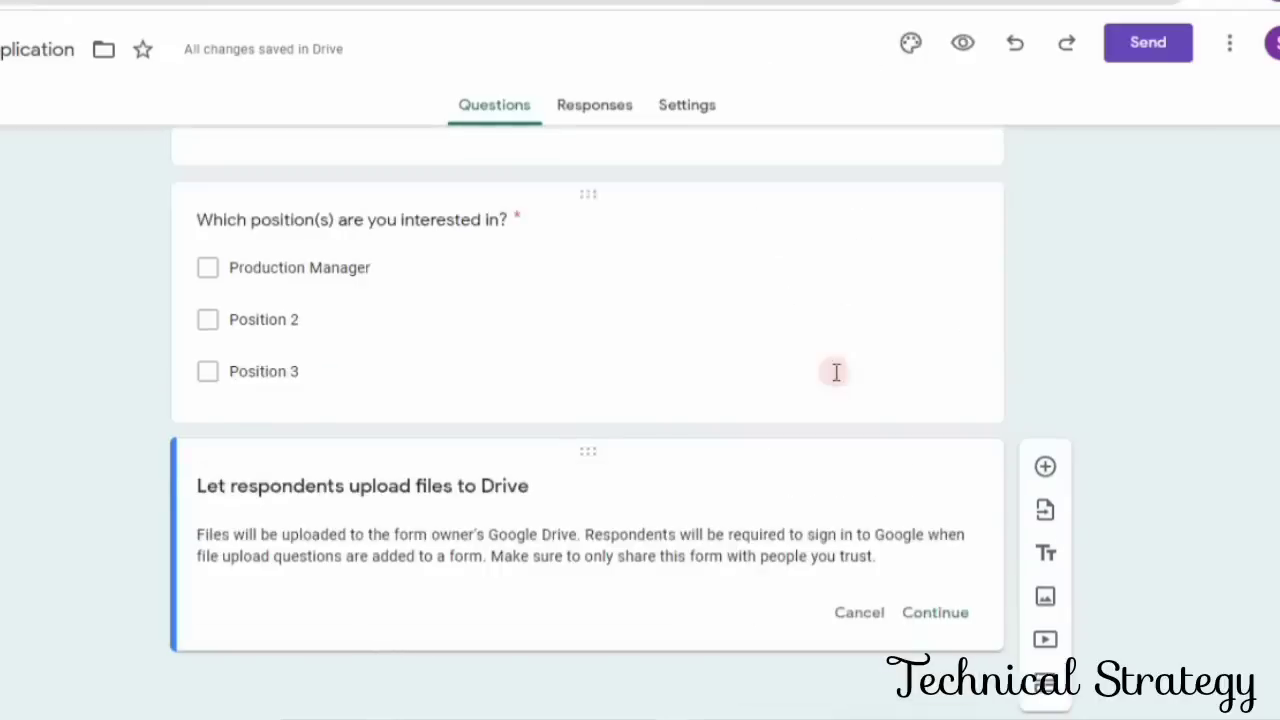
{"action": "left_click", "coordinate": [930, 614]}
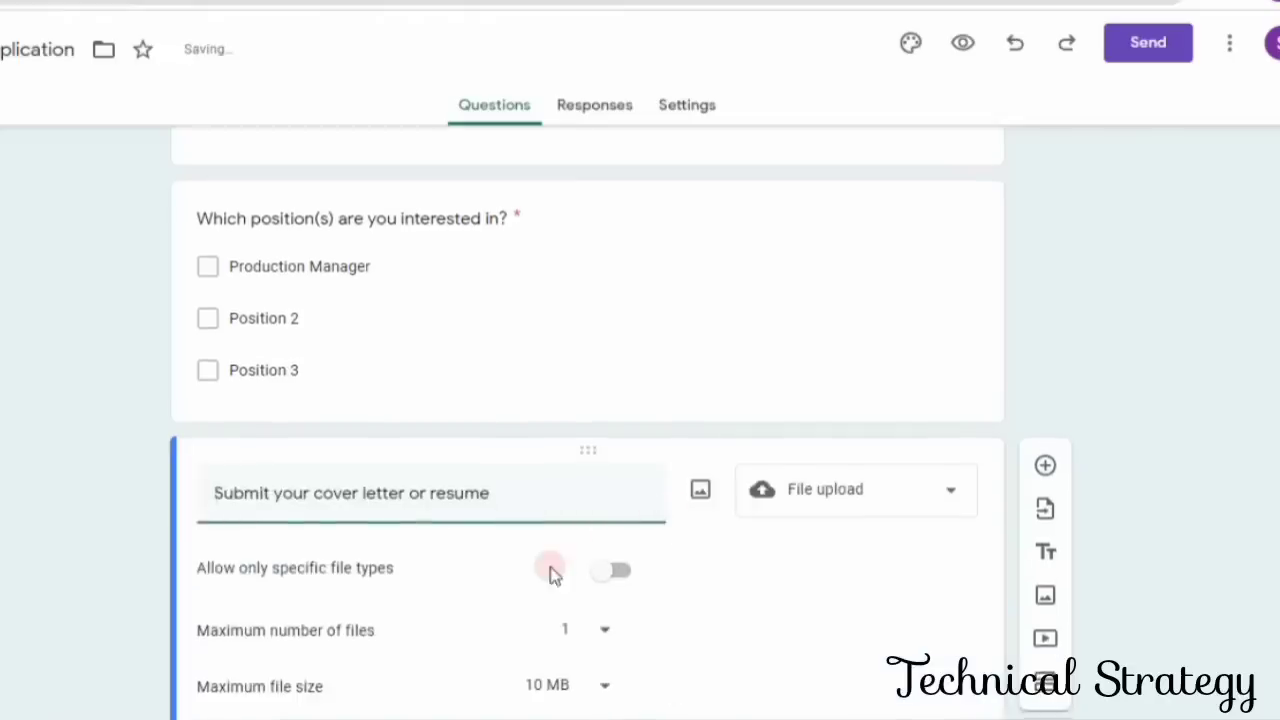
- Set the maximum file size of the cover letter or resume upload to 100 MB
{"action": "left_click", "coordinate": [605, 485]}
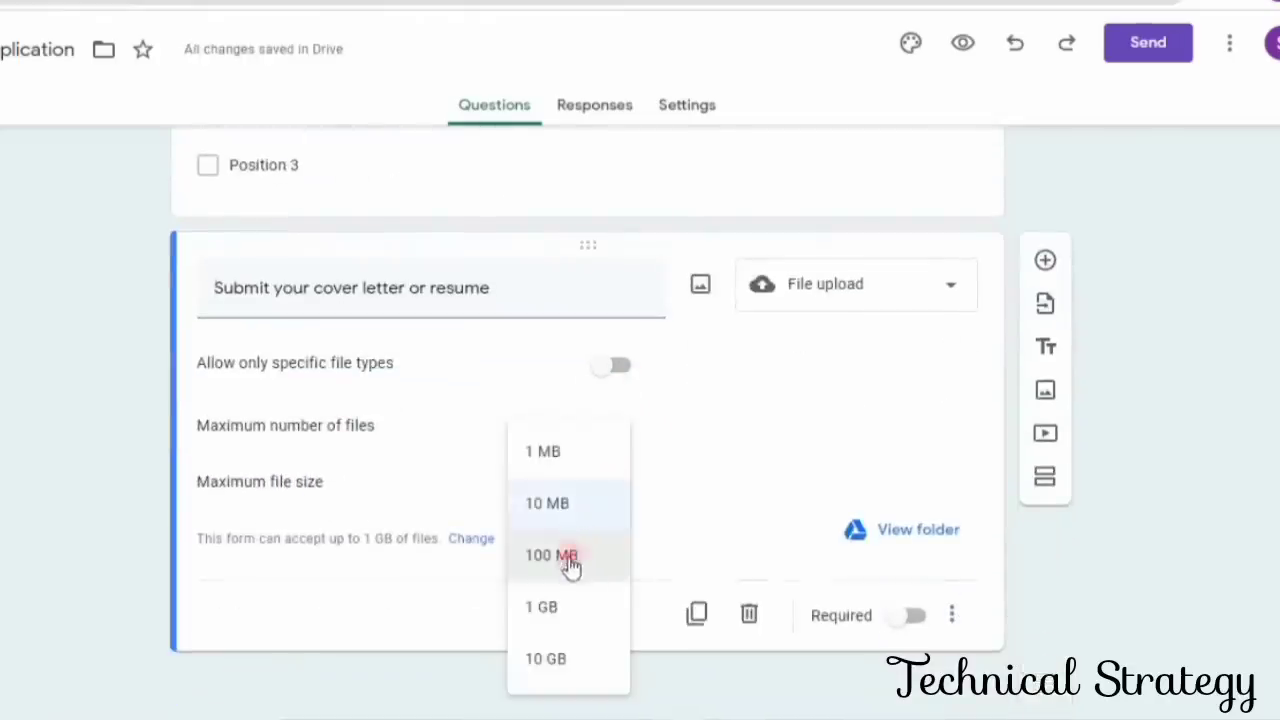
{"action": "left_click", "coordinate": [572, 560]}
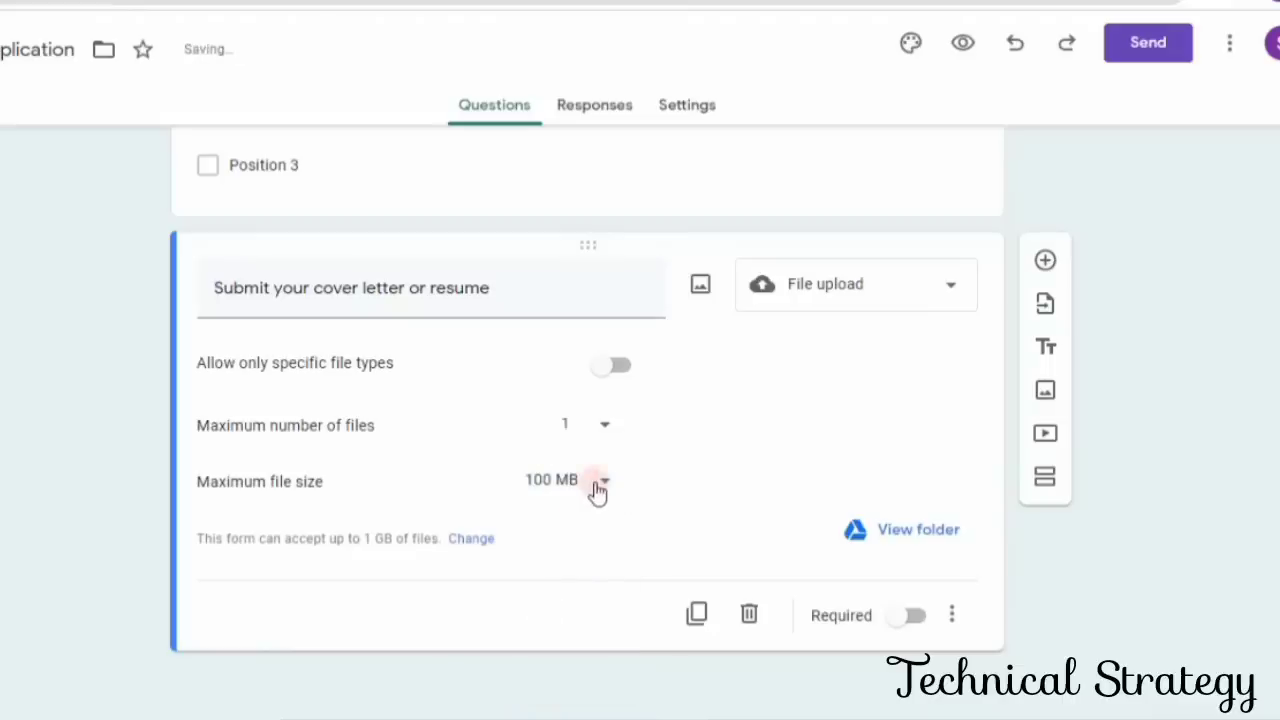
{"action": "left_click", "coordinate": [602, 367]}
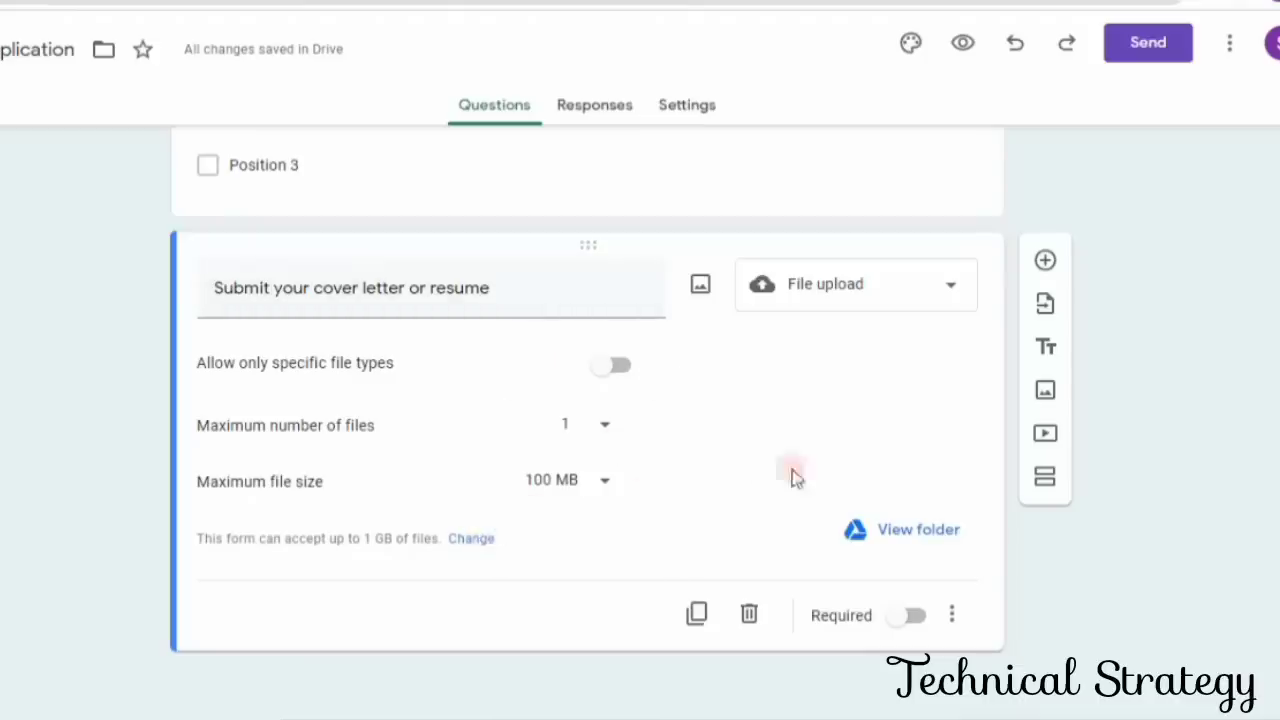
{"action": "left_click", "coordinate": [948, 300]}
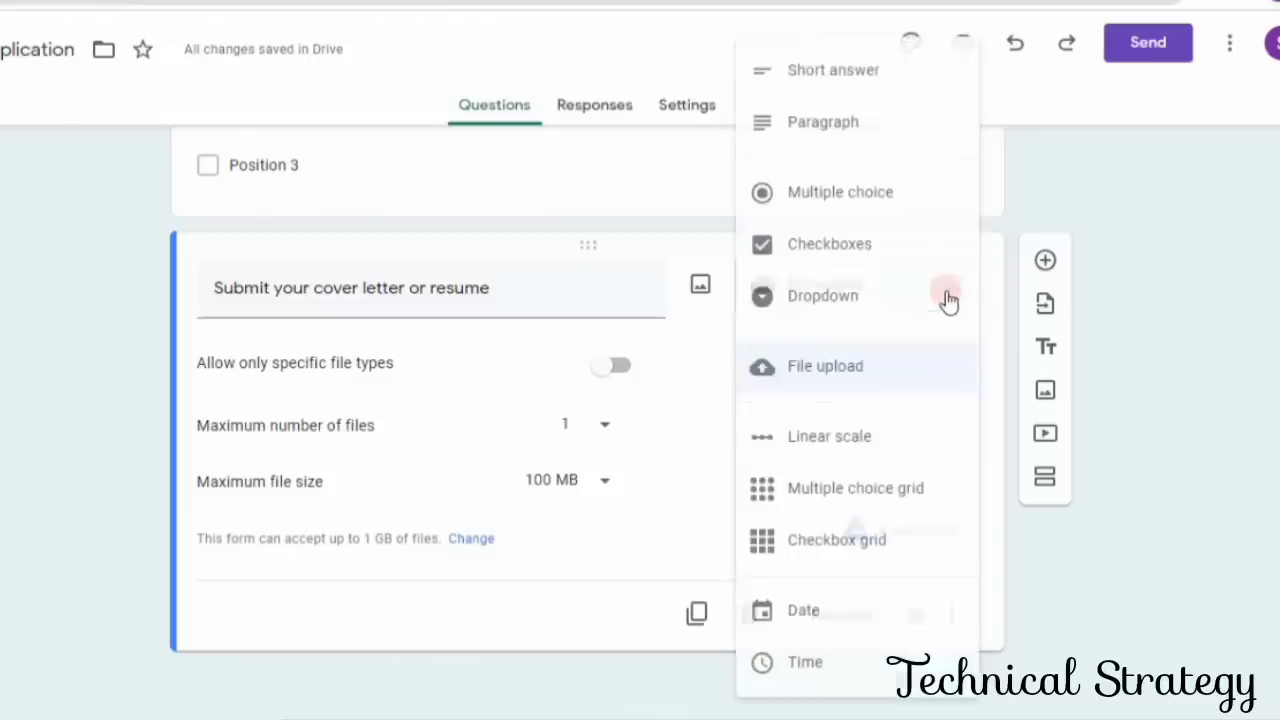
{"action": "left_click", "coordinate": [826, 366]}
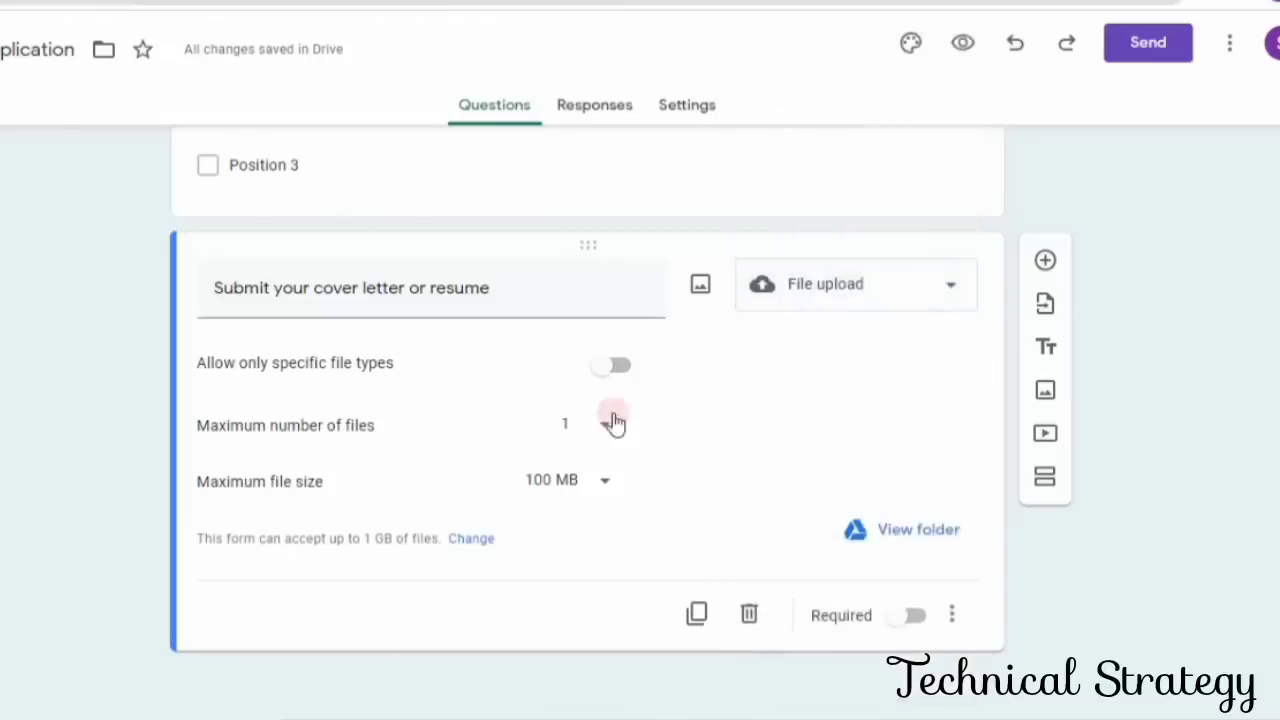
{"action": "left_click", "coordinate": [700, 287]}
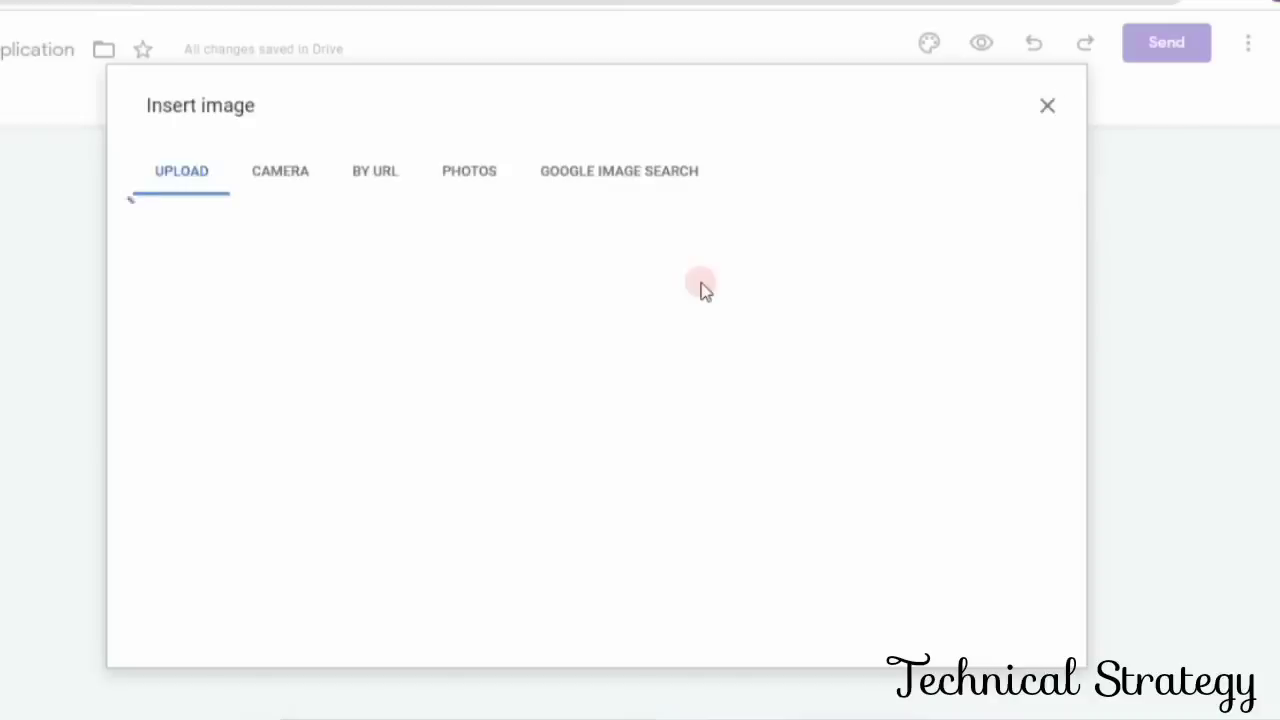
{"action": "left_click", "coordinate": [1048, 108]}
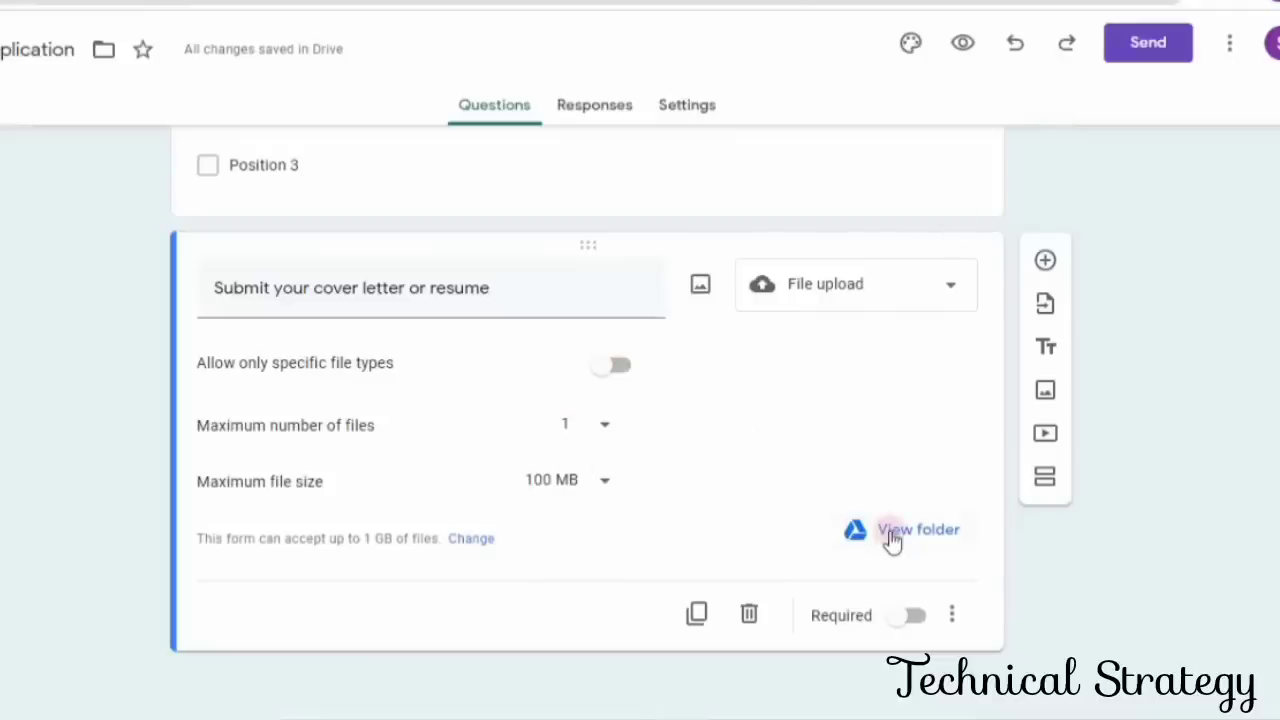
{"action": "left_click", "coordinate": [953, 617]}
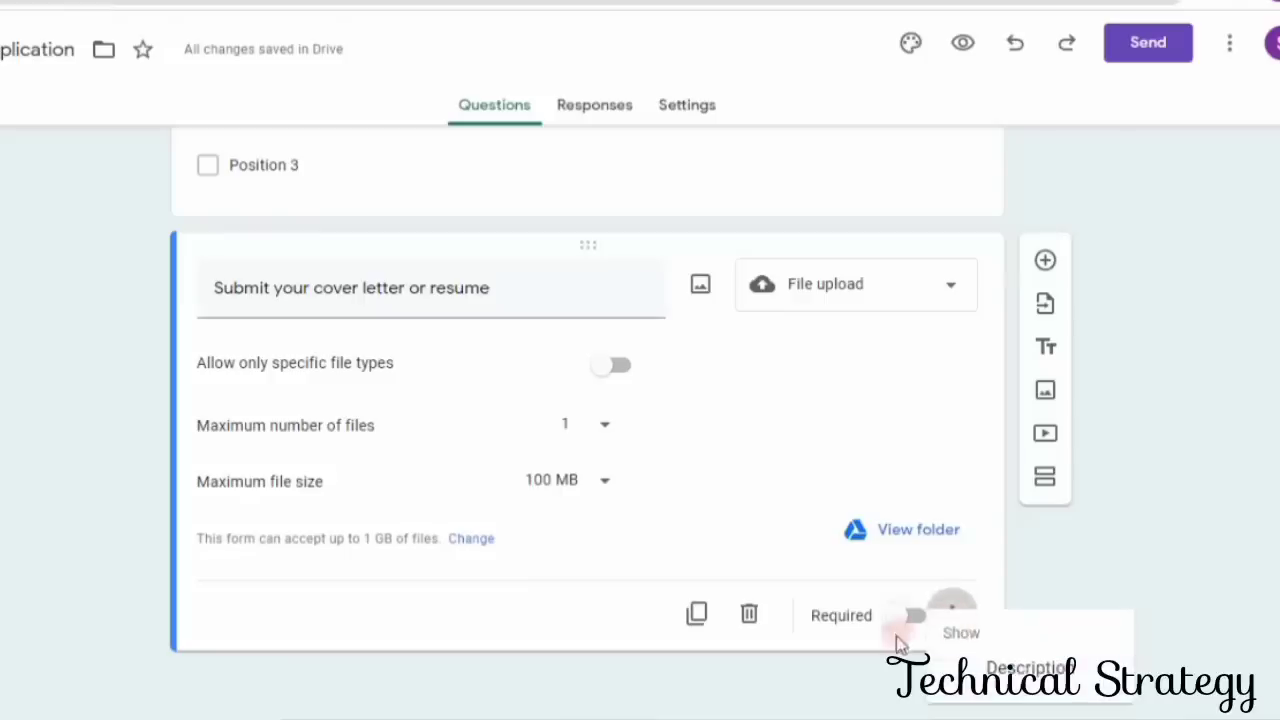
{"action": "left_click", "coordinate": [699, 616]}
{"action": "triple_click", "coordinate": [430, 282]}
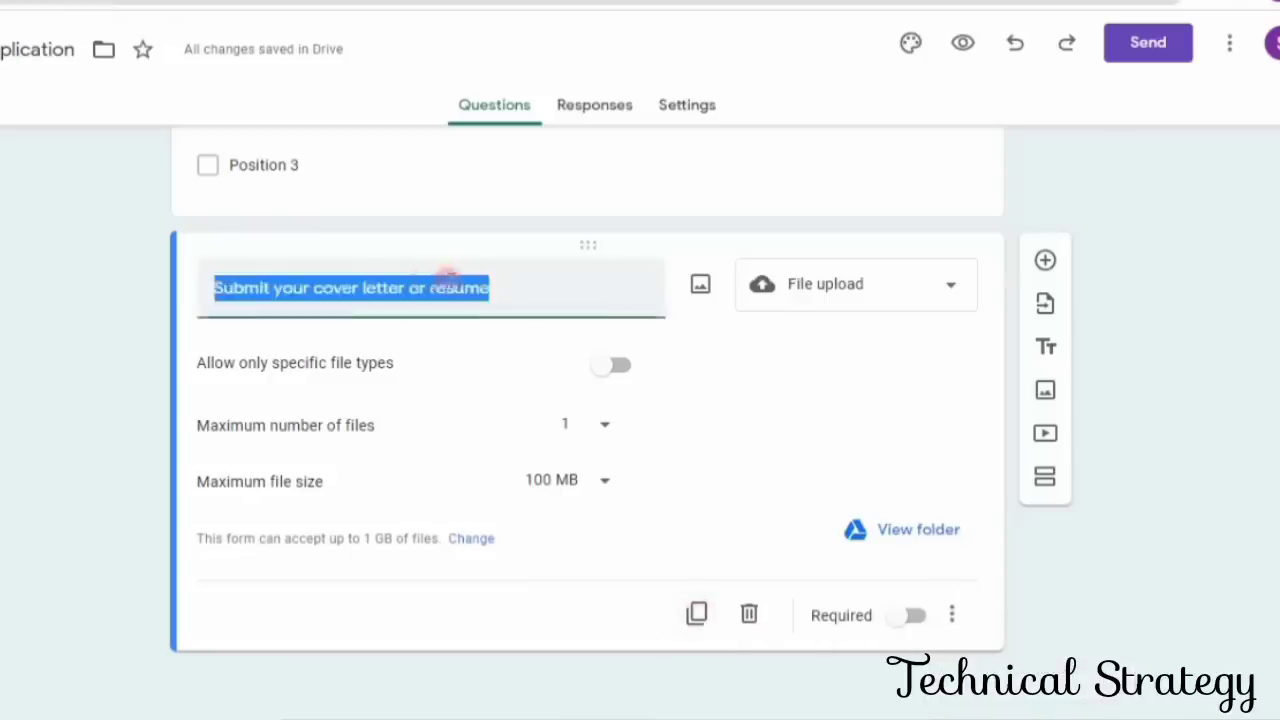
{"action": "left_click", "coordinate": [532, 287]}
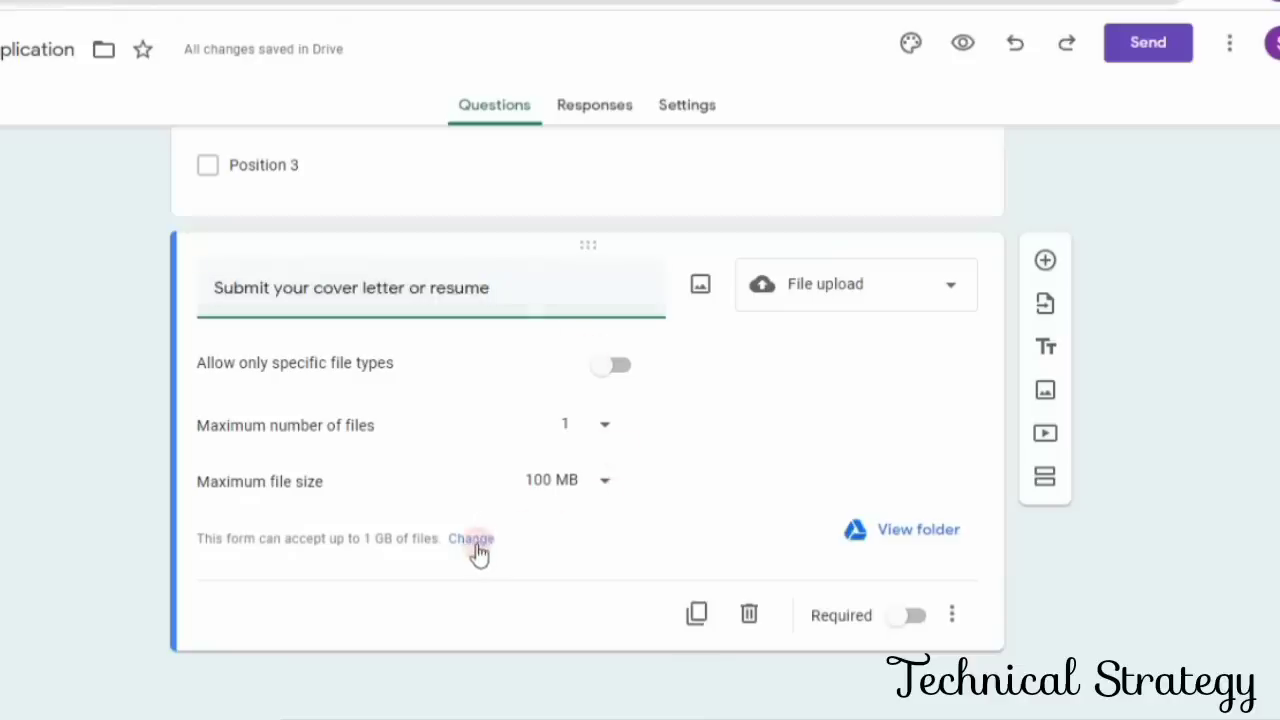
{"action": "left_click", "coordinate": [606, 428]}
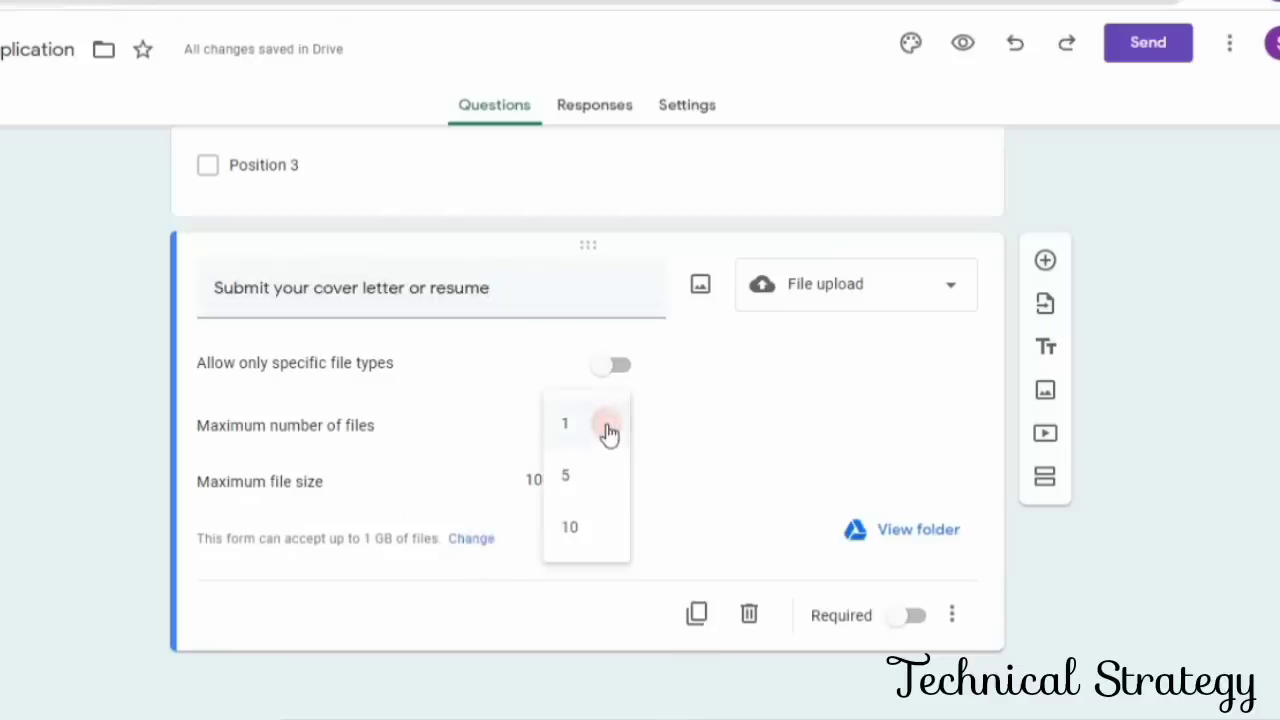
{"action": "left_click", "coordinate": [609, 432]}
- Restrict the cover letter or resume upload to specific file types, allowing Document and PDF
{"action": "left_click", "coordinate": [607, 372]}
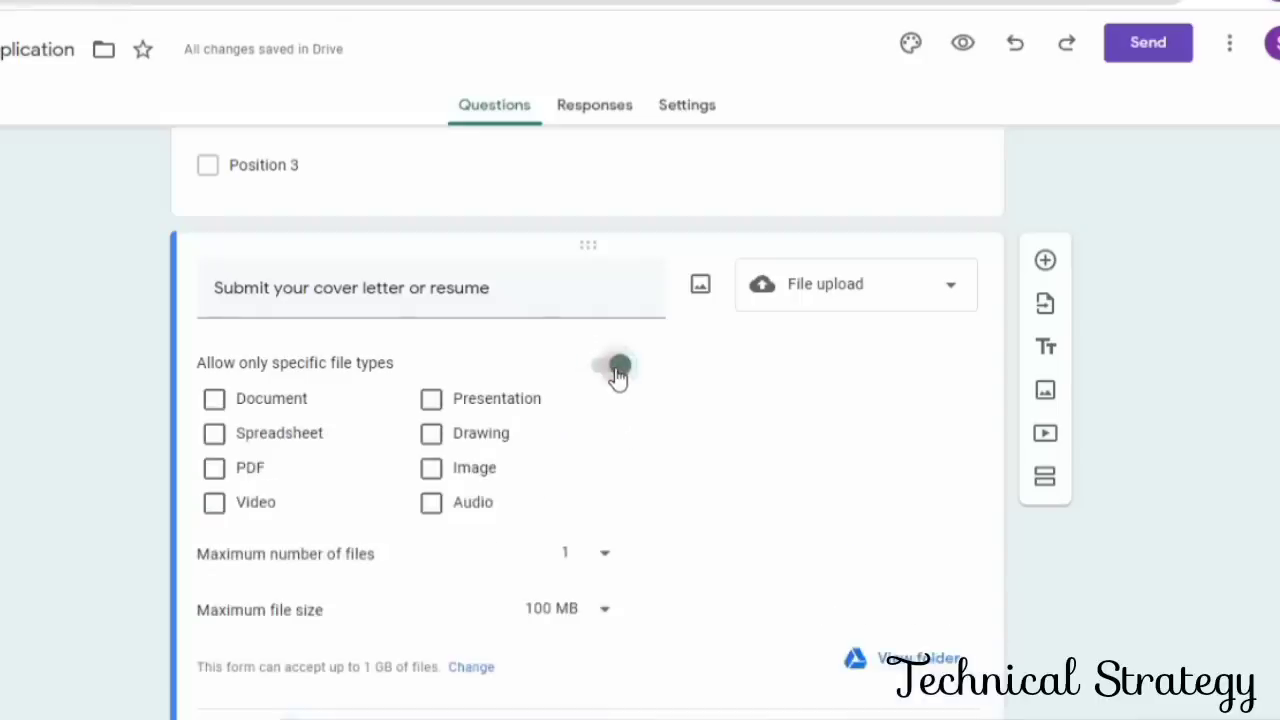
{"action": "left_click", "coordinate": [216, 402]}
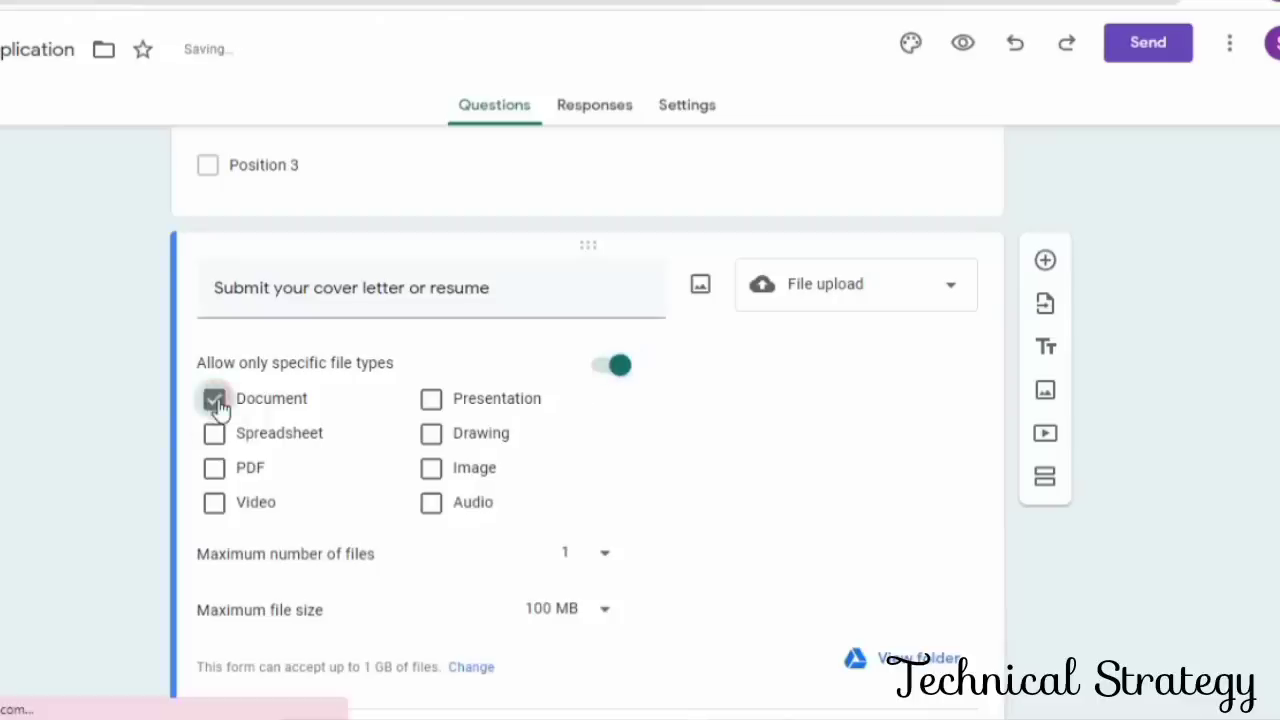
{"action": "left_click", "coordinate": [216, 470]}
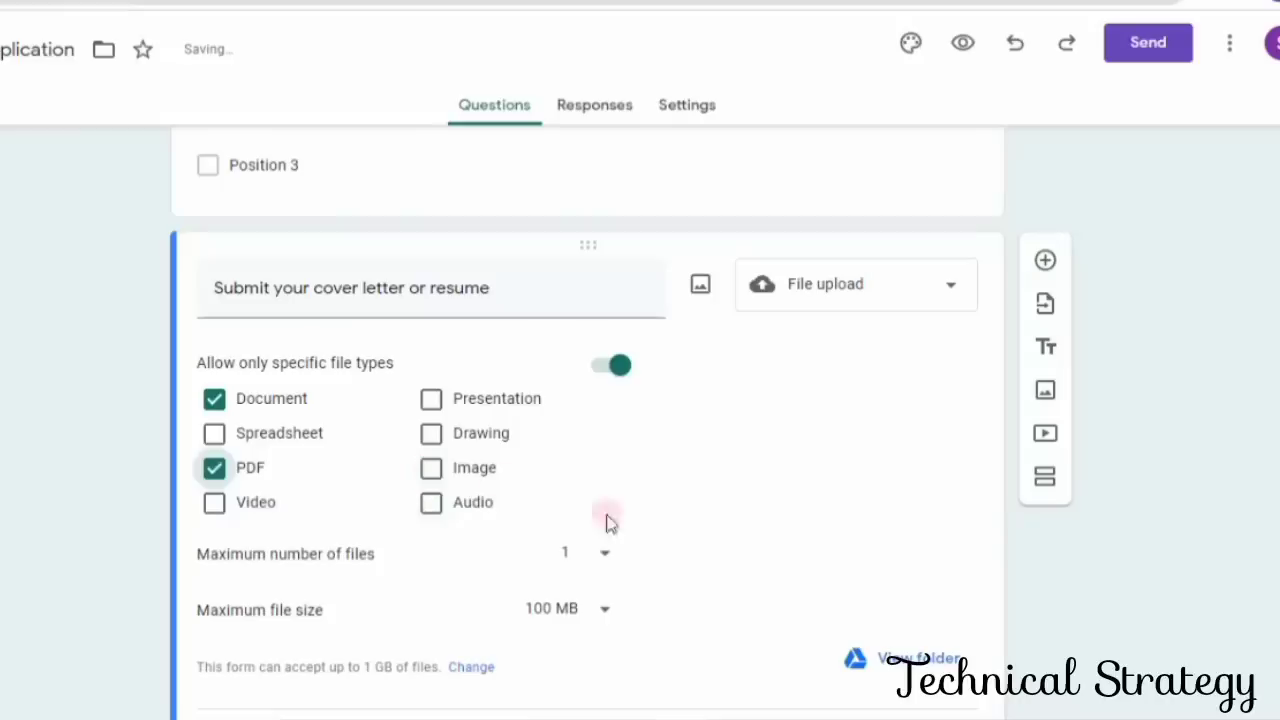
{"action": "scroll", "coordinate": [623, 566], "scroll_direction": "down", "scroll_amount": 2}
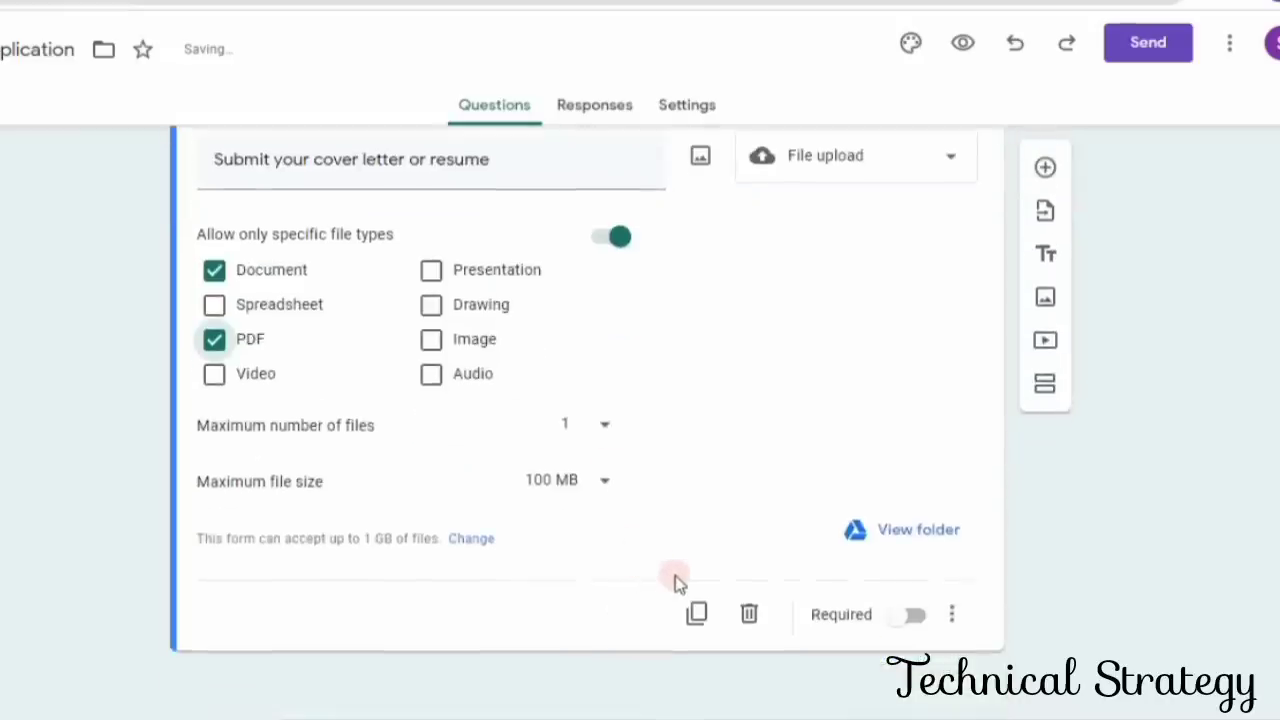
- Add a blank question directly below the cover letter or resume upload question
{"action": "scroll", "coordinate": [675, 580], "scroll_direction": "up", "scroll_amount": 3}
{"action": "scroll", "coordinate": [675, 580], "scroll_direction": "down", "scroll_amount": 2}
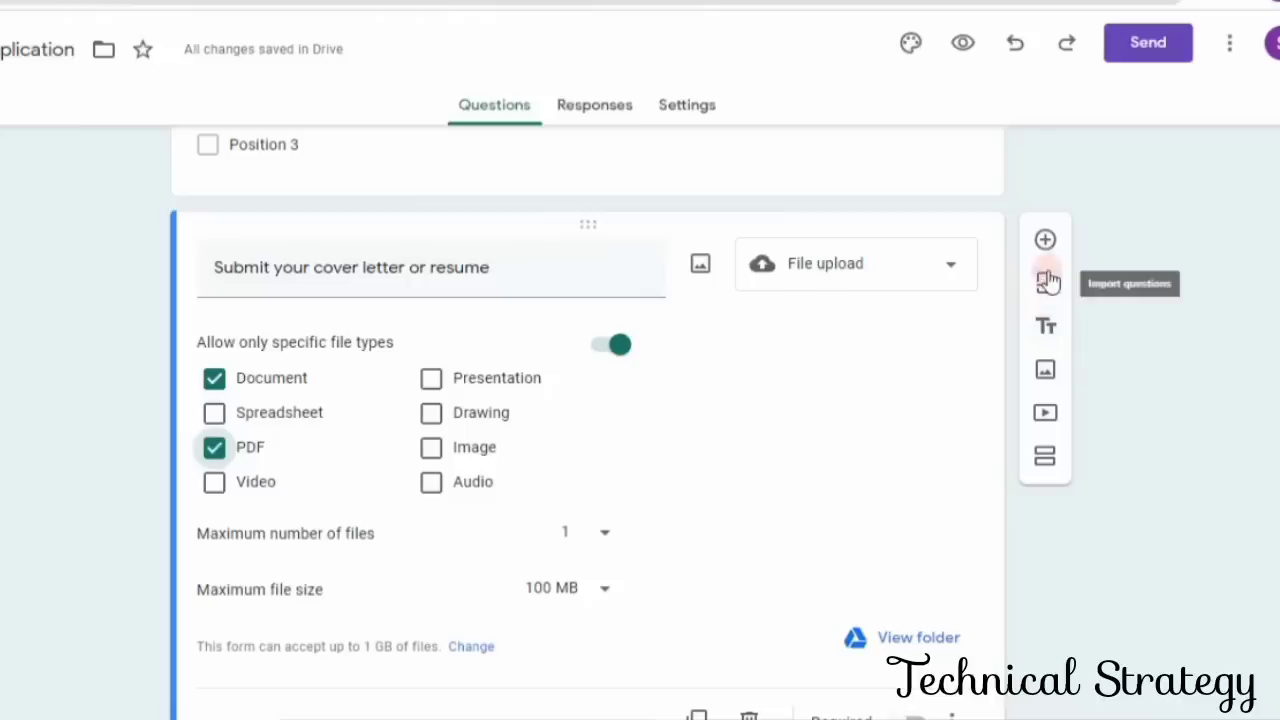
{"action": "left_click", "coordinate": [1045, 241]}
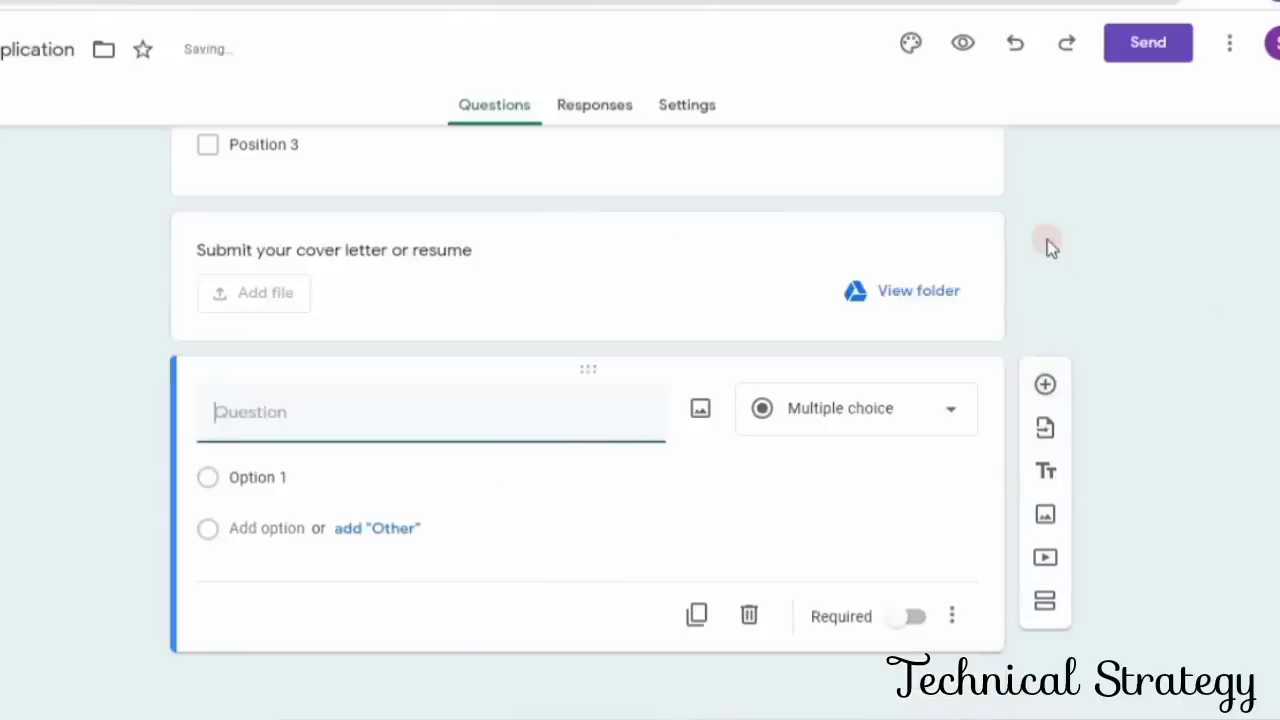
- Review the cover letter or resume upload settings and the rest of the form, and check the form's responses
{"action": "scroll", "coordinate": [480, 531], "scroll_direction": "up", "scroll_amount": 2}
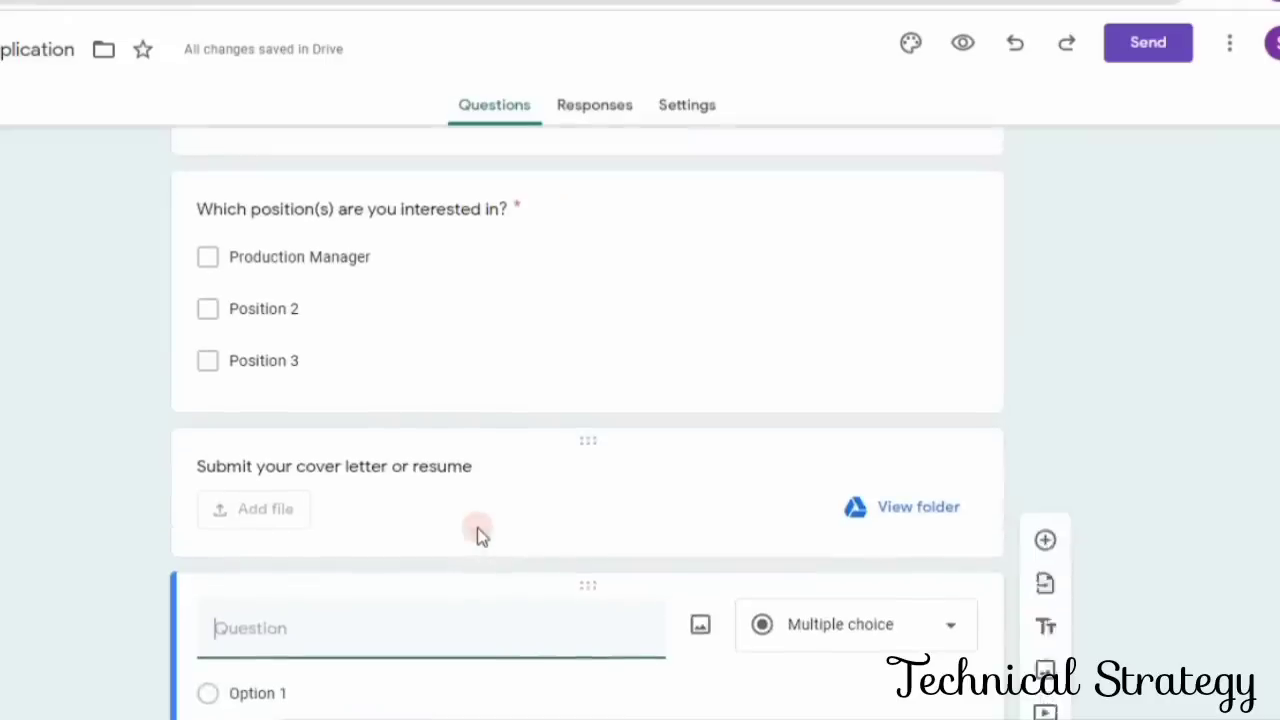
{"action": "left_click", "coordinate": [242, 505]}
{"action": "scroll", "coordinate": [245, 507], "scroll_direction": "down", "scroll_amount": 4}
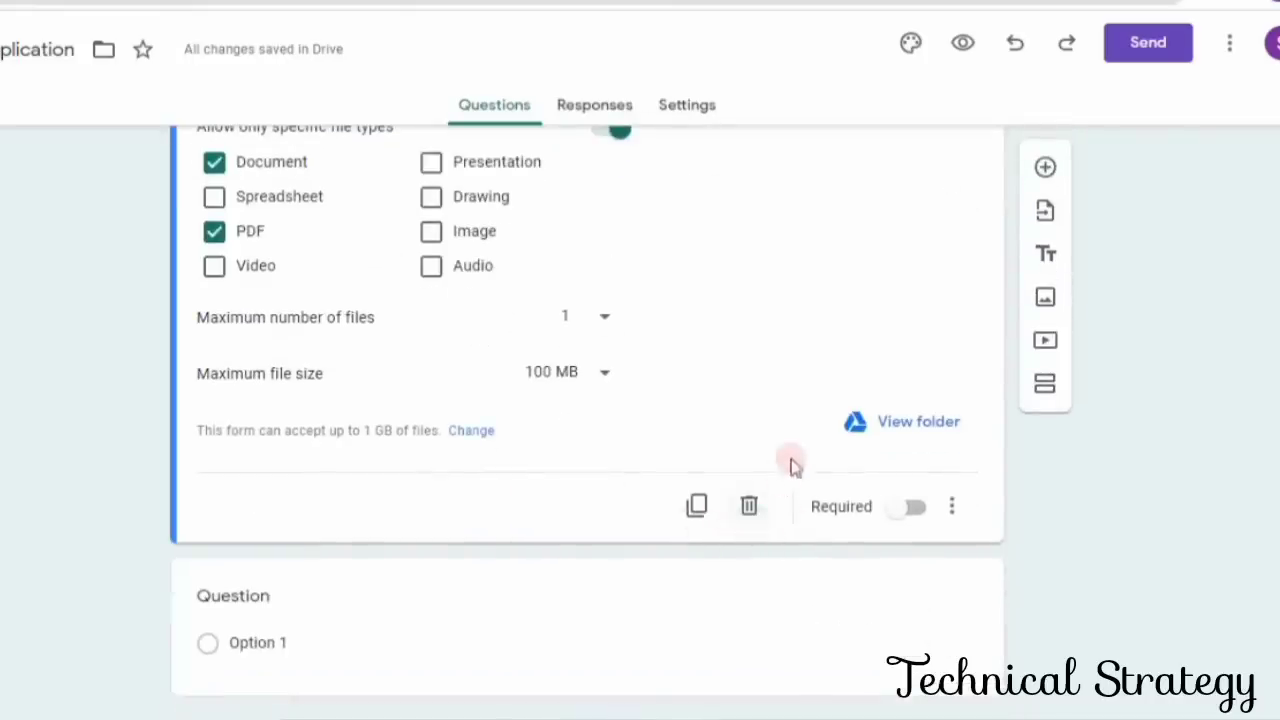
{"action": "scroll", "coordinate": [457, 657], "scroll_direction": "down", "scroll_amount": 1}
{"action": "scroll", "coordinate": [457, 657], "scroll_direction": "up", "scroll_amount": 5}
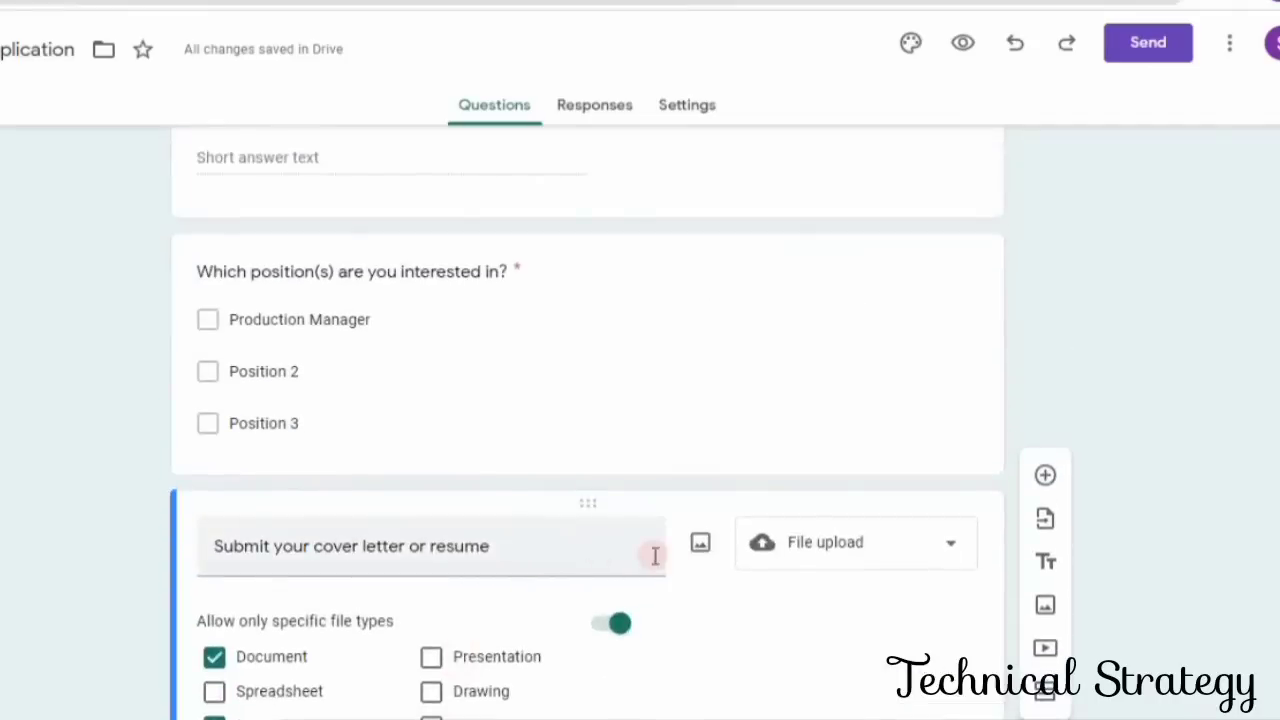
{"action": "scroll", "coordinate": [655, 558], "scroll_direction": "down", "scroll_amount": 4}
{"action": "scroll", "coordinate": [655, 558], "scroll_direction": "up", "scroll_amount": 4}
{"action": "scroll", "coordinate": [655, 558], "scroll_direction": "up", "scroll_amount": 10}
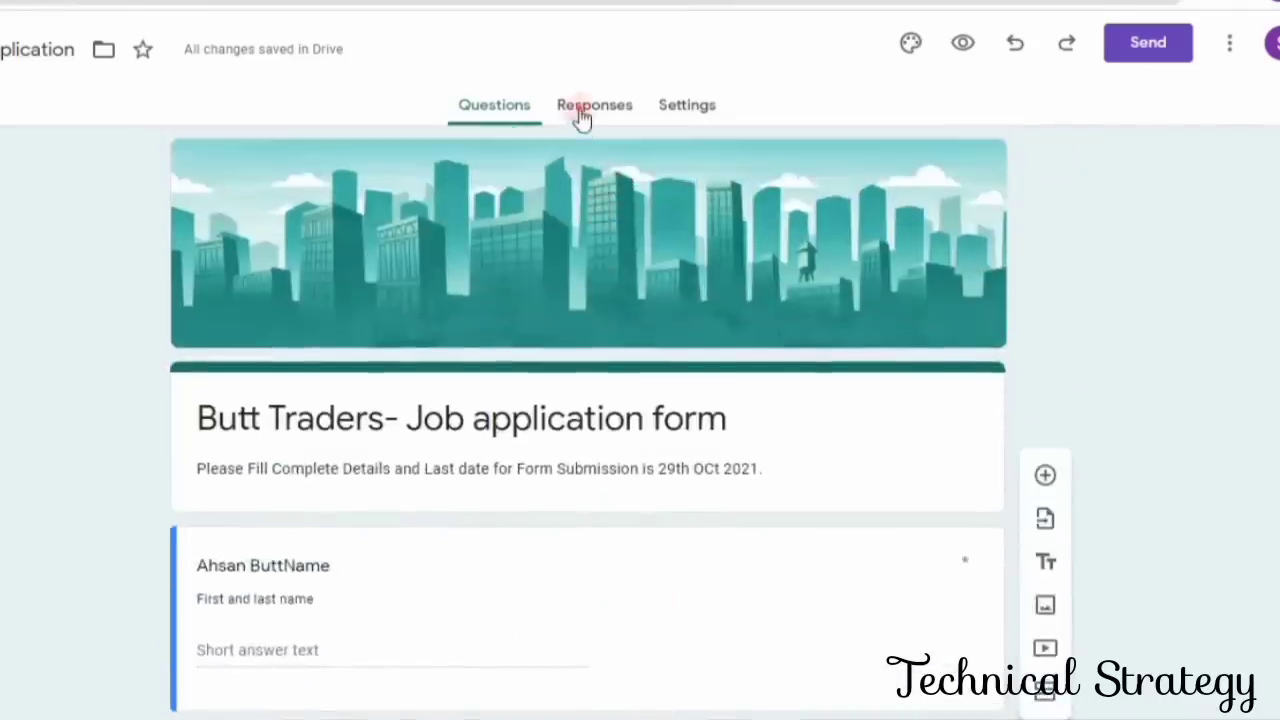
{"action": "left_click", "coordinate": [584, 107]}
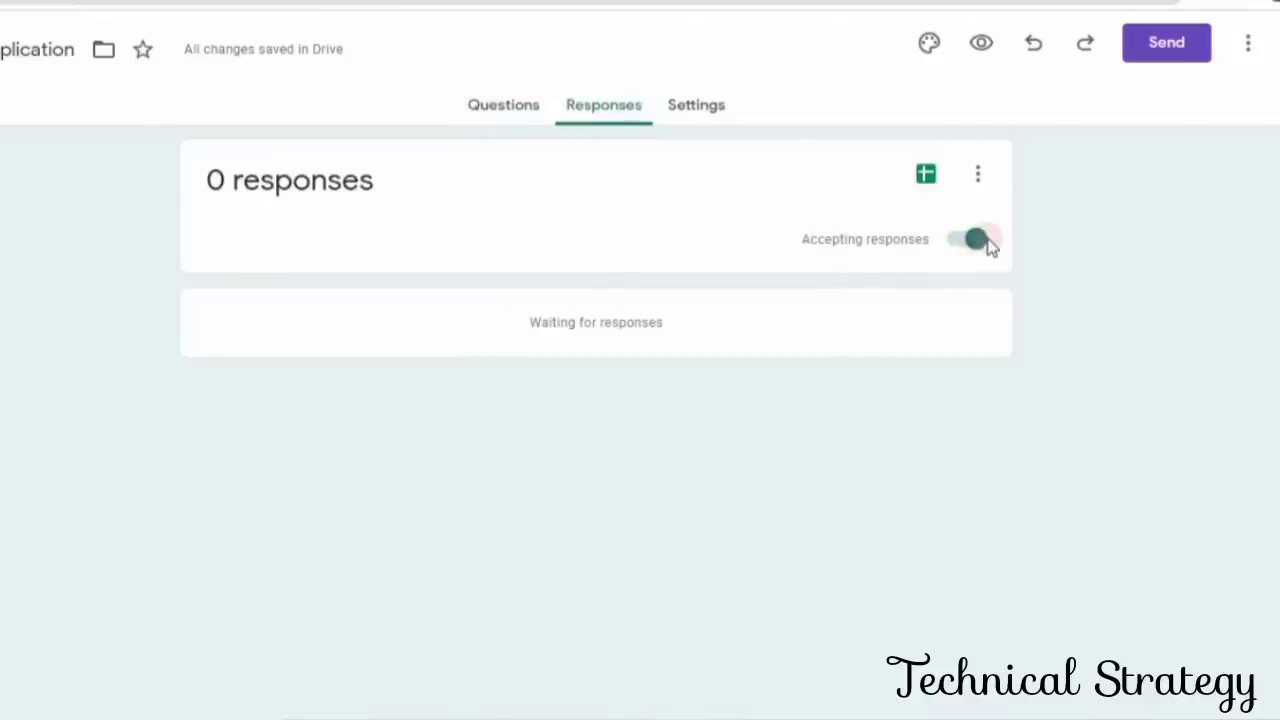
{"action": "left_click", "coordinate": [507, 117]}
- Shorten the form's share link and copy it from the send options
{"action": "left_click", "coordinate": [1133, 45]}
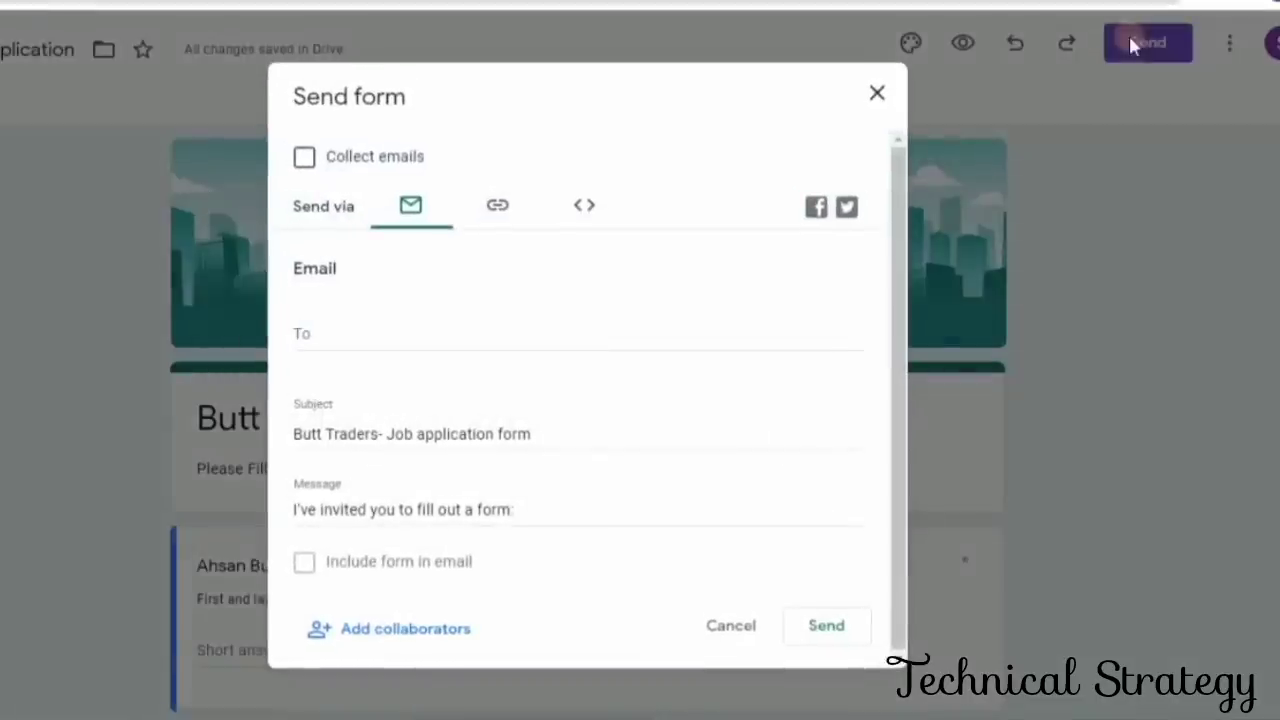
{"action": "left_click", "coordinate": [495, 210]}
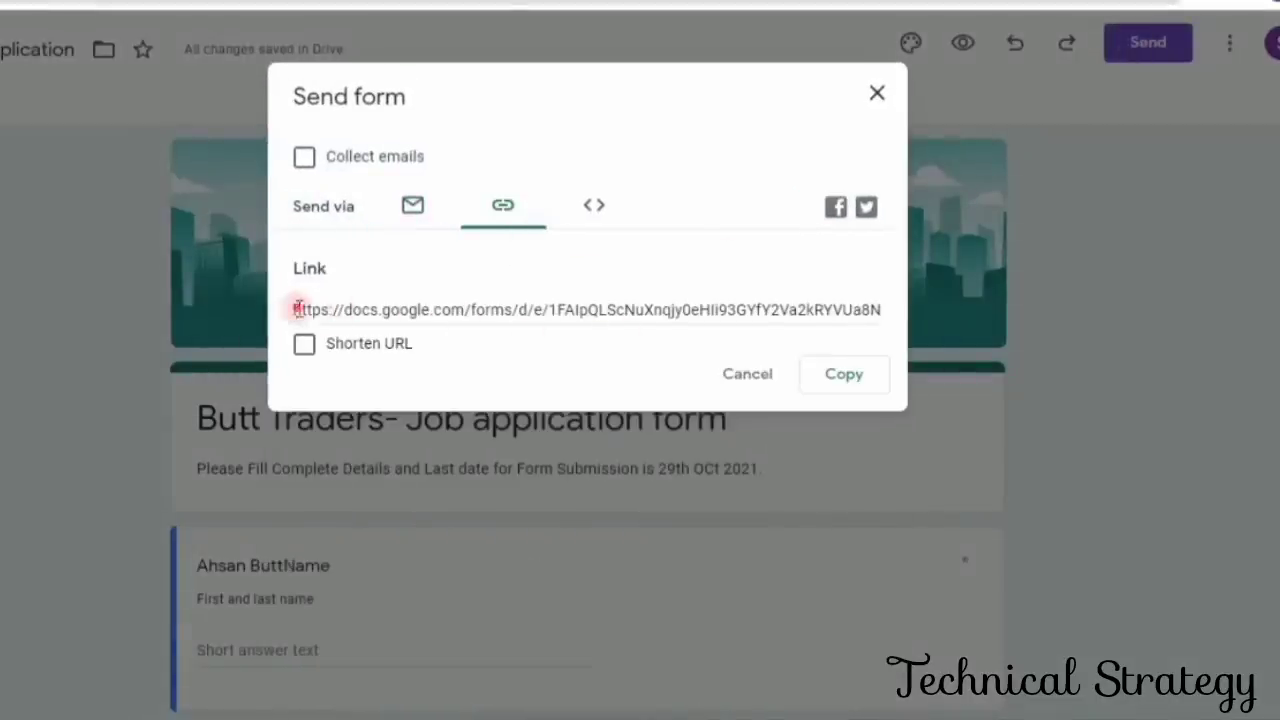
{"action": "left_click_drag", "start_coordinate": [298, 309], "coordinate": [808, 300]}
{"action": "left_click", "coordinate": [304, 344]}
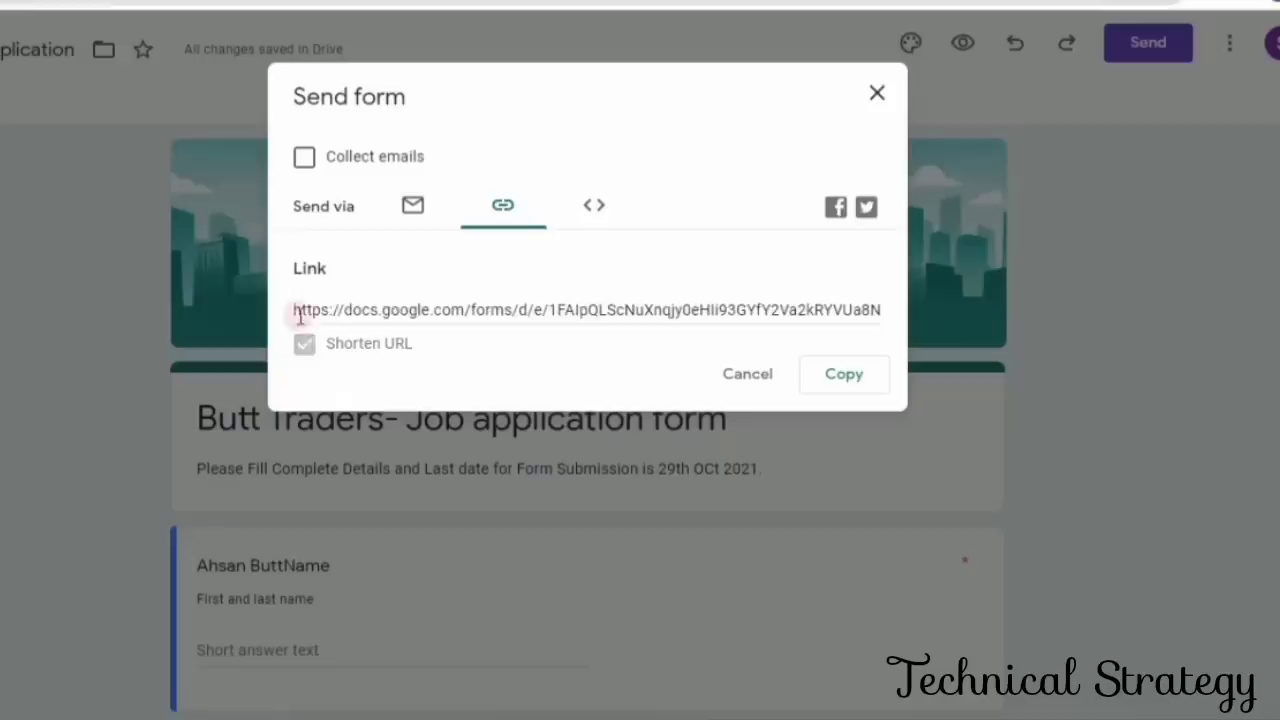
{"action": "left_click", "coordinate": [860, 378]}
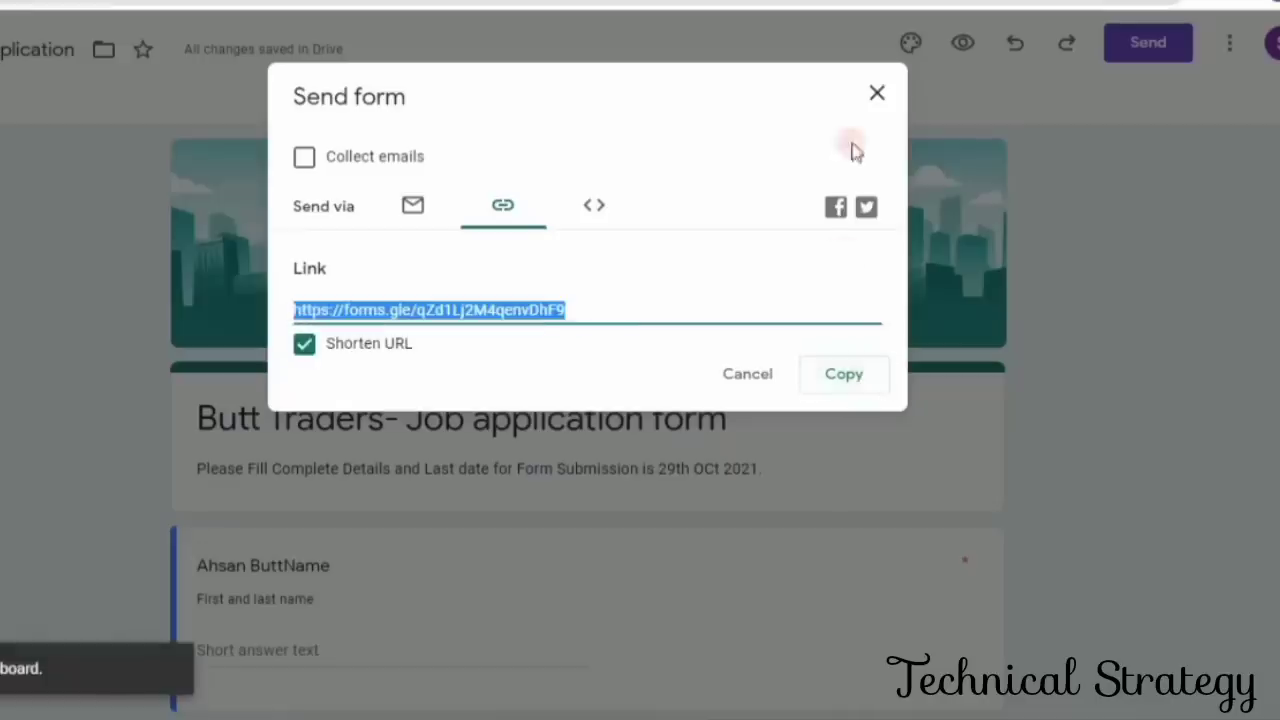
{"action": "left_click", "coordinate": [877, 93]}
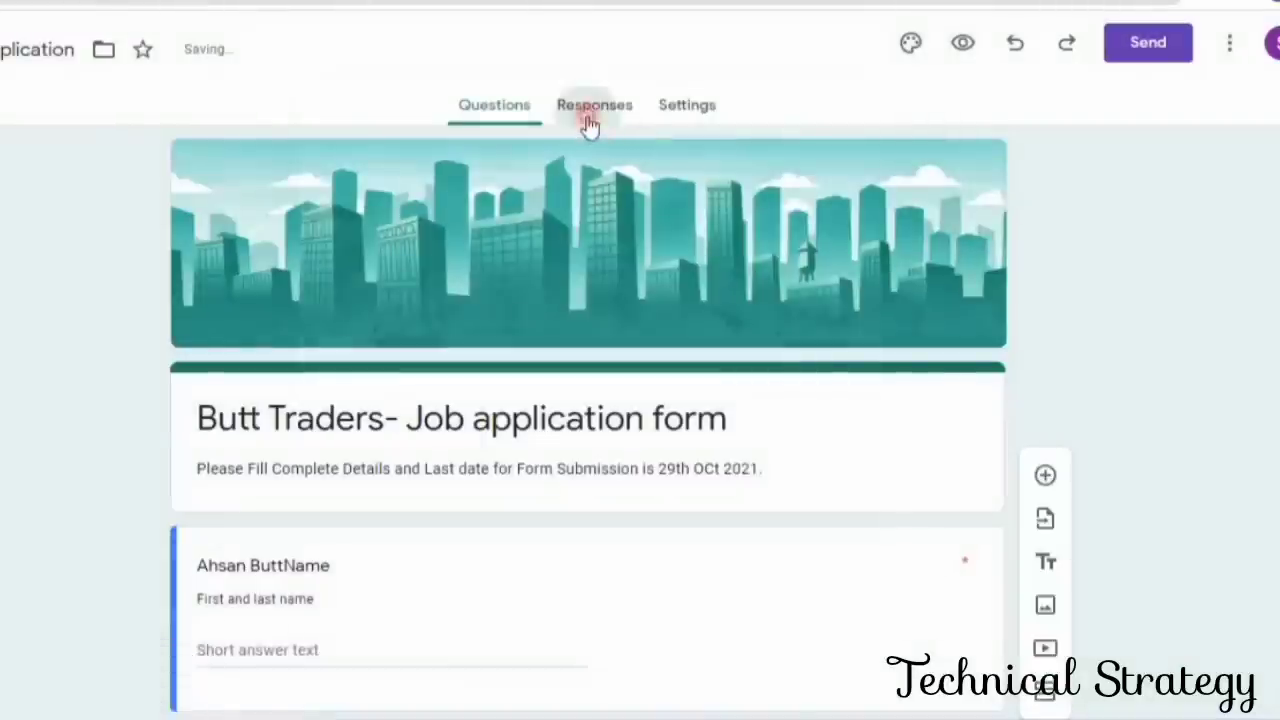
- Create a new spreadsheet named "Job Application (Responses)" as the destination for the form's responses
{"action": "left_click", "coordinate": [592, 118]}
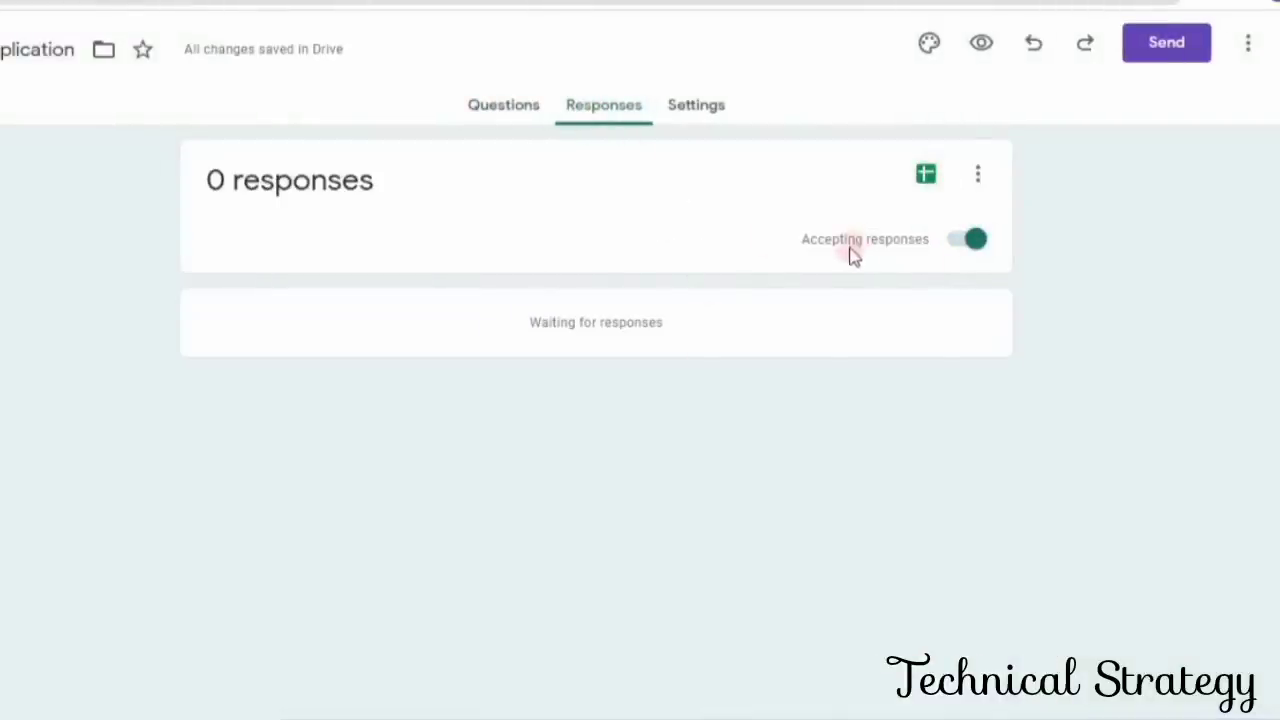
{"action": "left_click", "coordinate": [927, 178]}
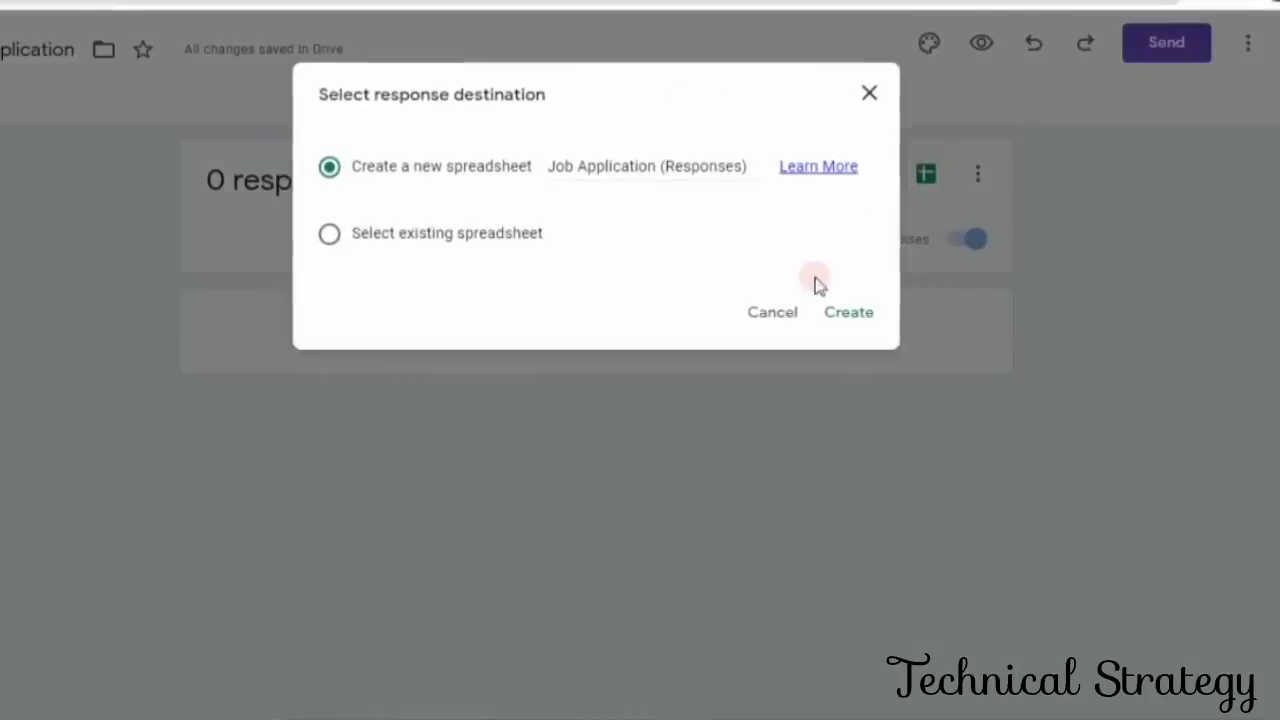
{"action": "left_click", "coordinate": [845, 314]}
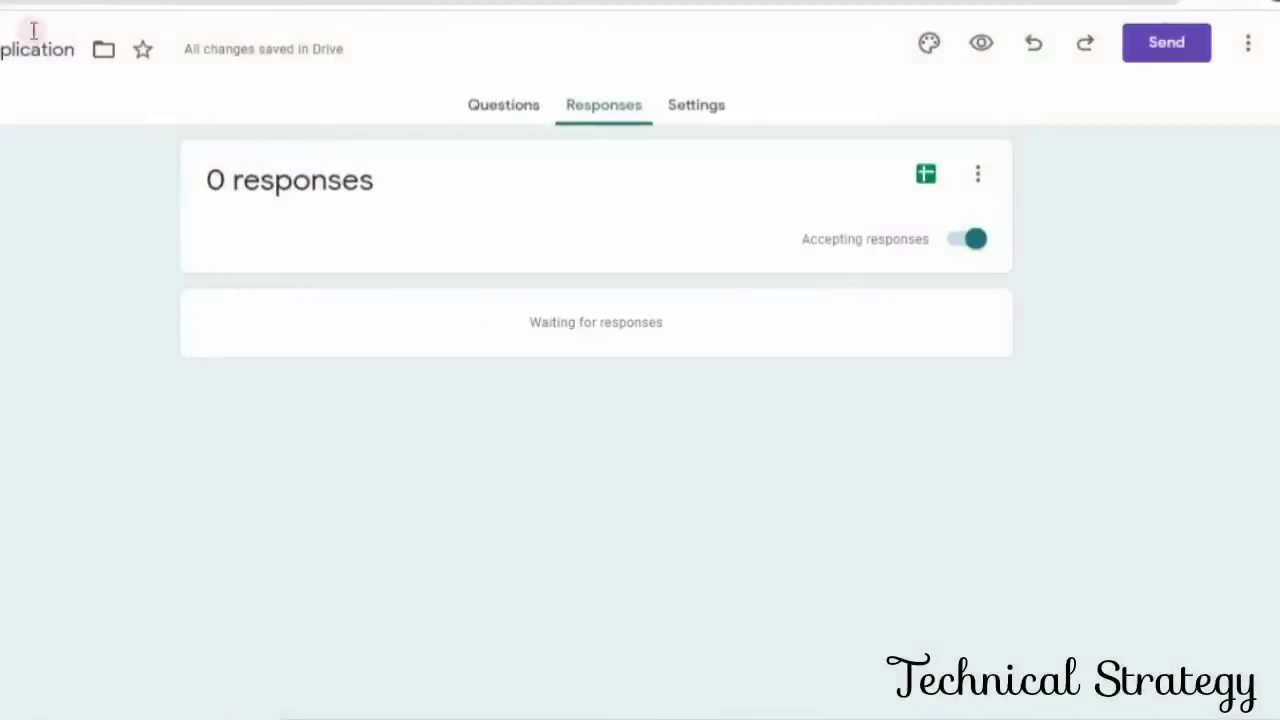
- Replace the sample e-mail address in the second question's title with "Email"
{"action": "left_click", "coordinate": [500, 112]}
{"action": "scroll", "coordinate": [517, 523], "scroll_direction": "down", "scroll_amount": 5}
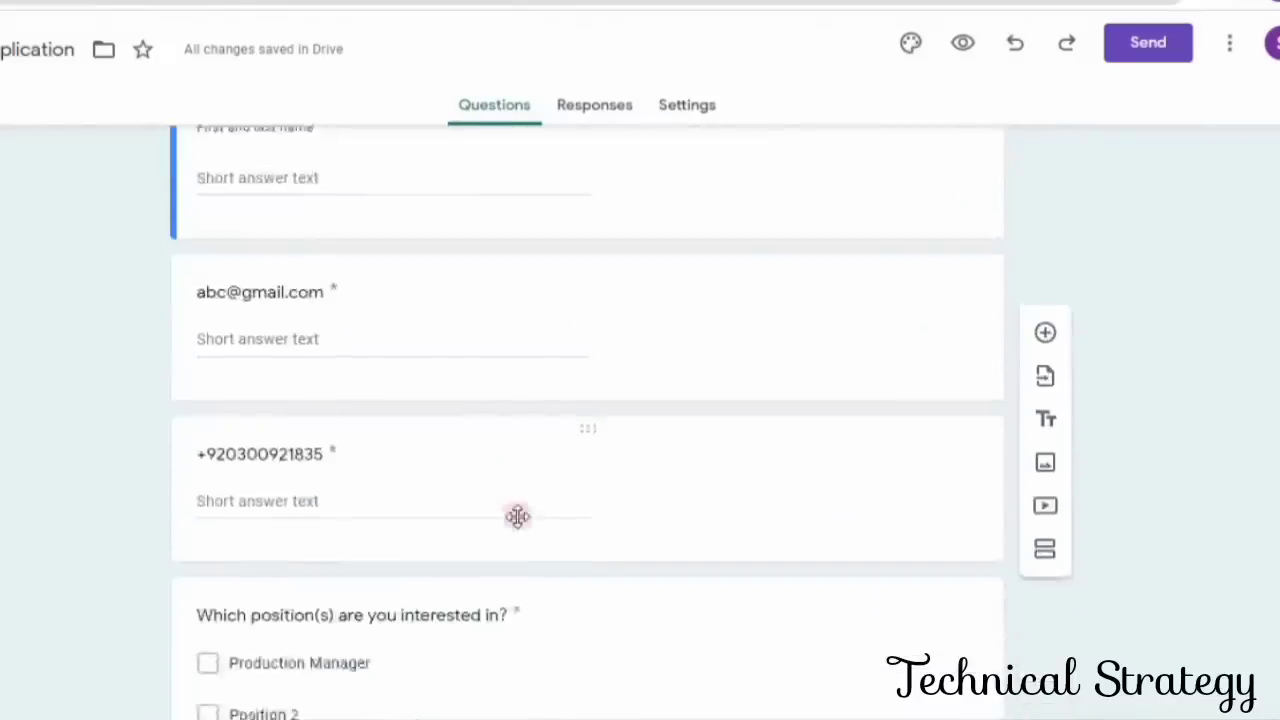
{"action": "scroll", "coordinate": [517, 523], "scroll_direction": "down", "scroll_amount": 2}
{"action": "scroll", "coordinate": [517, 523], "scroll_direction": "up", "scroll_amount": 2}
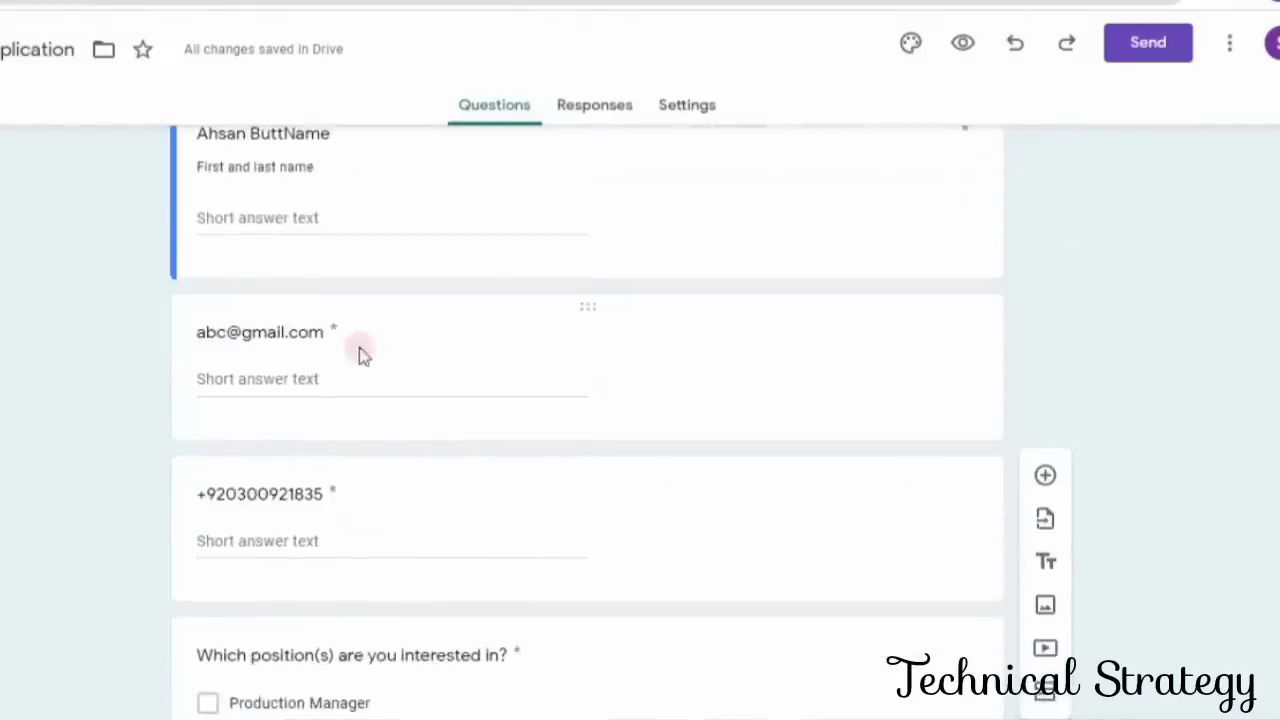
{"action": "left_click", "coordinate": [310, 334]}
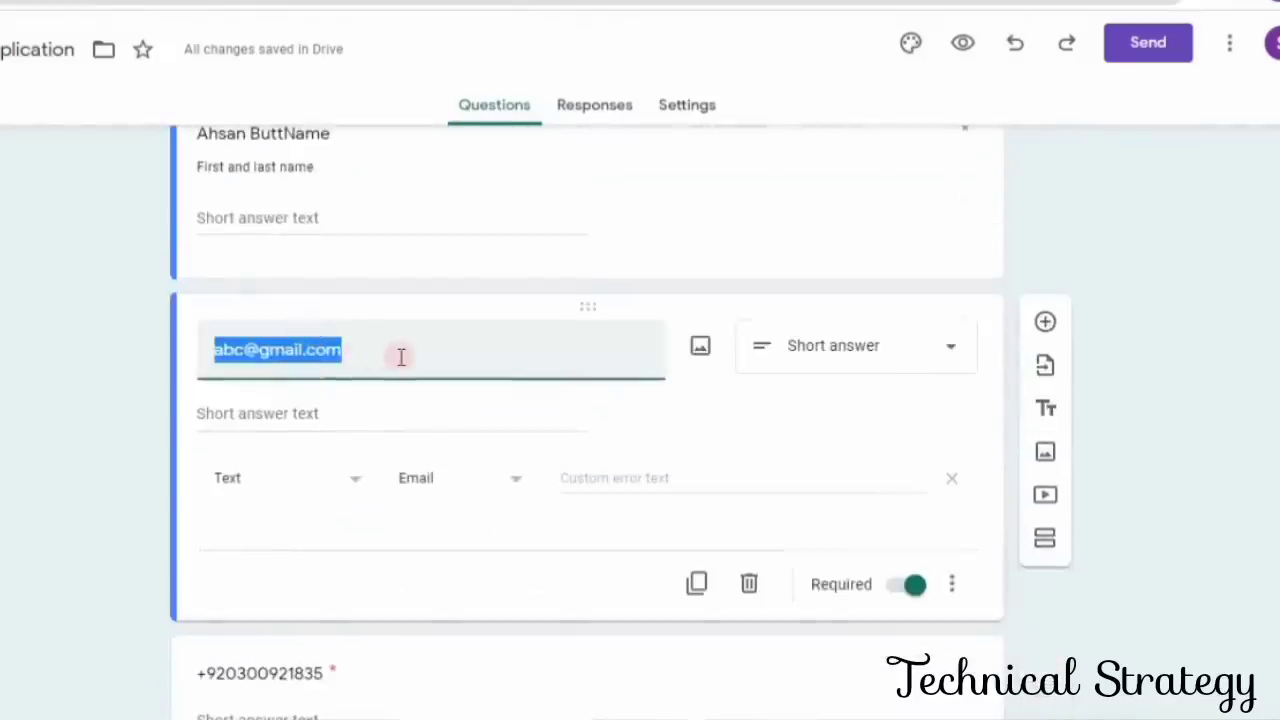
{"action": "type", "text": "Email"}
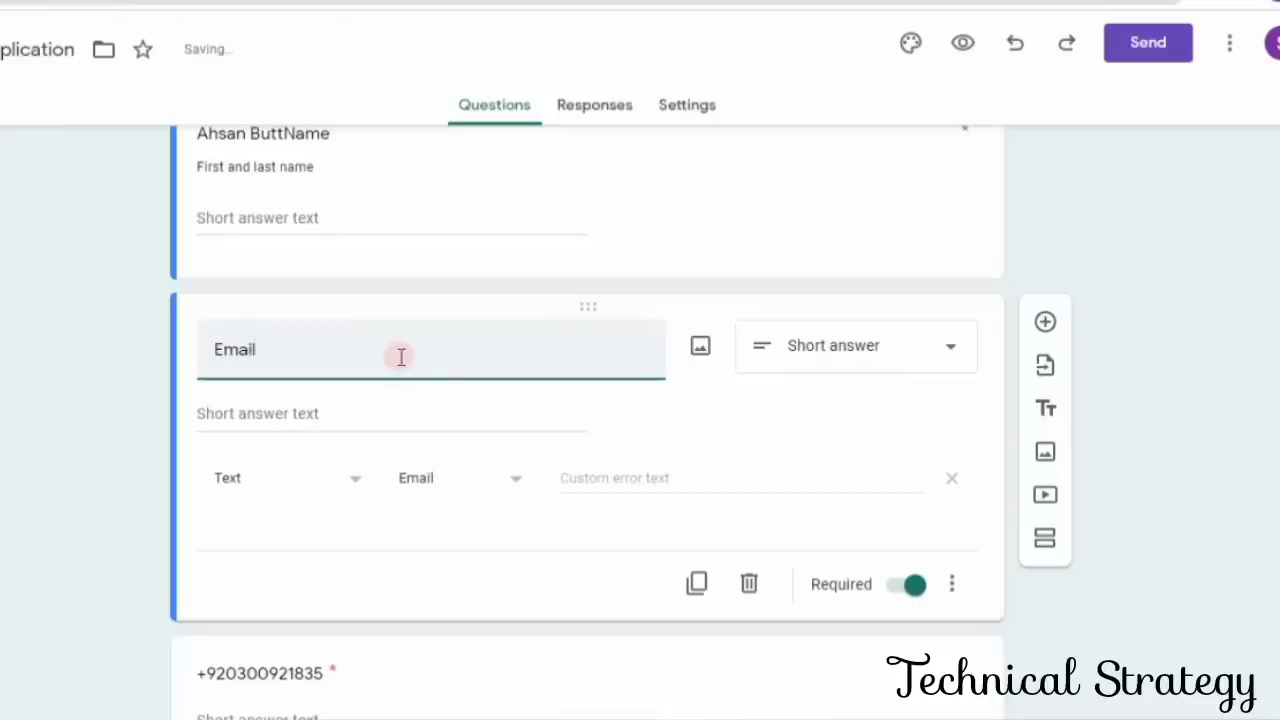
- Check the Email question's validation and answer type options, and make the question optional
{"action": "left_click", "coordinate": [281, 411]}
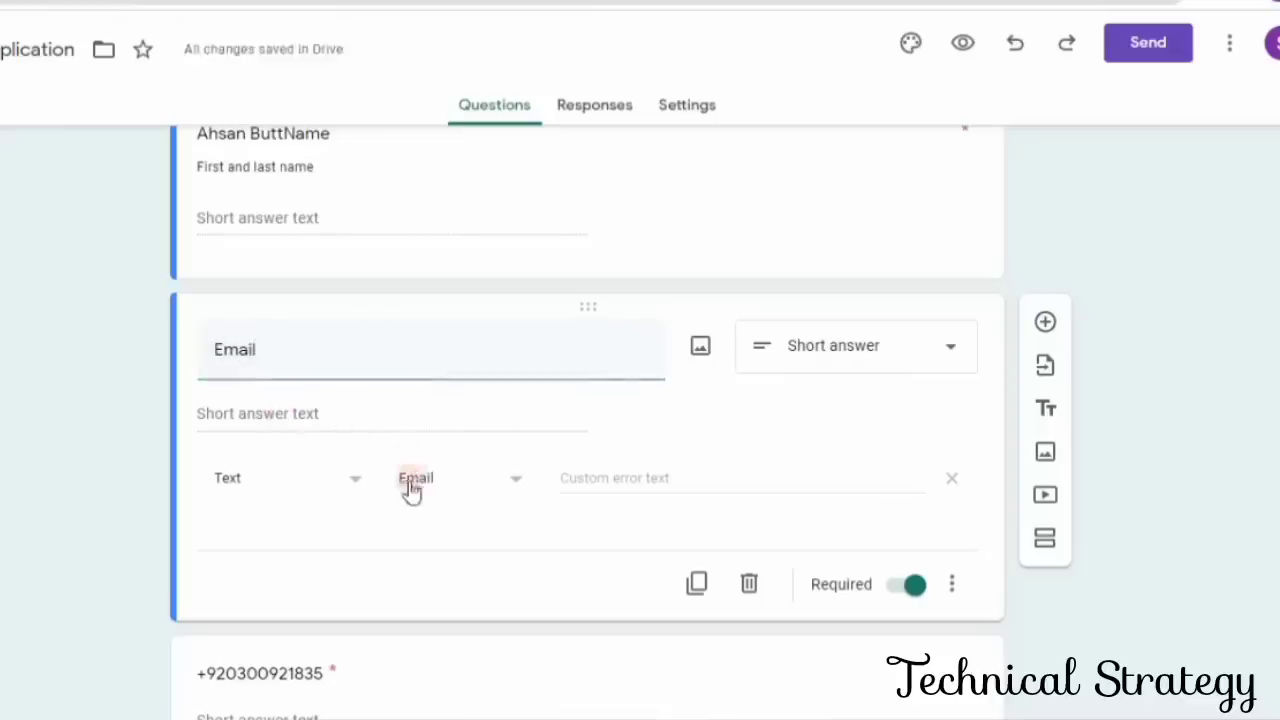
{"action": "left_click", "coordinate": [514, 482]}
{"action": "left_click", "coordinate": [460, 476]}
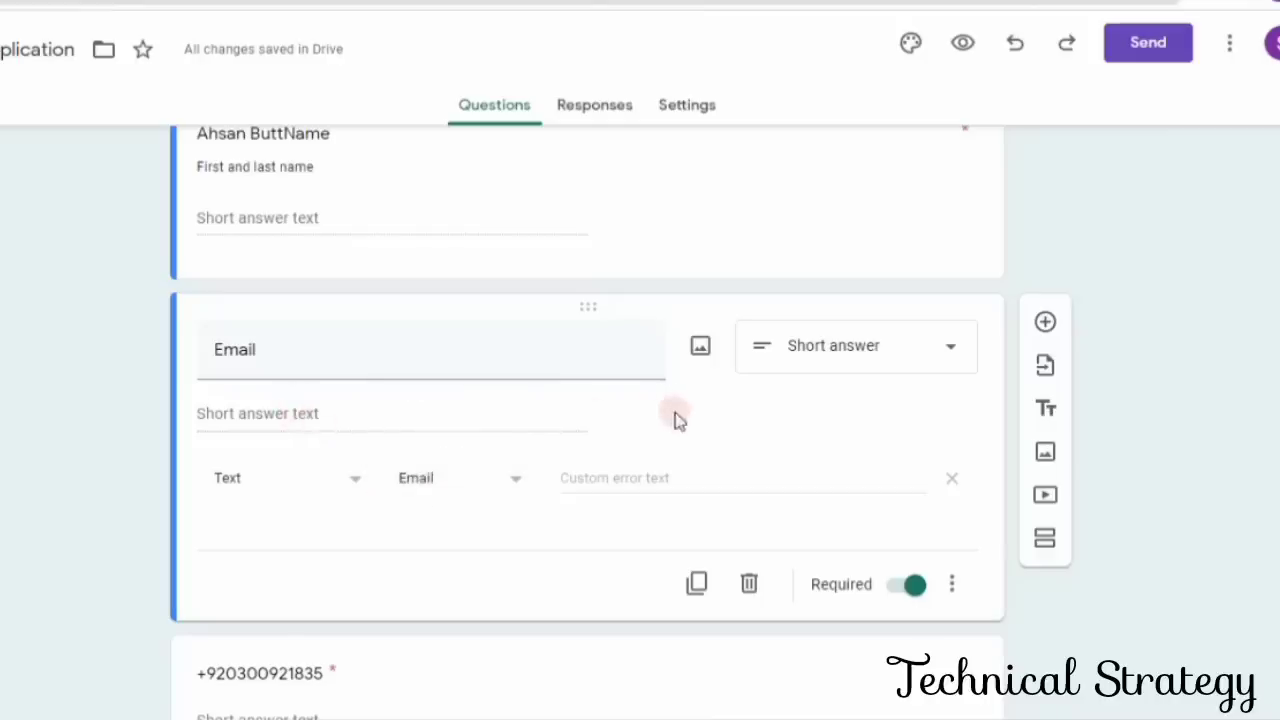
{"action": "left_click", "coordinate": [958, 348]}
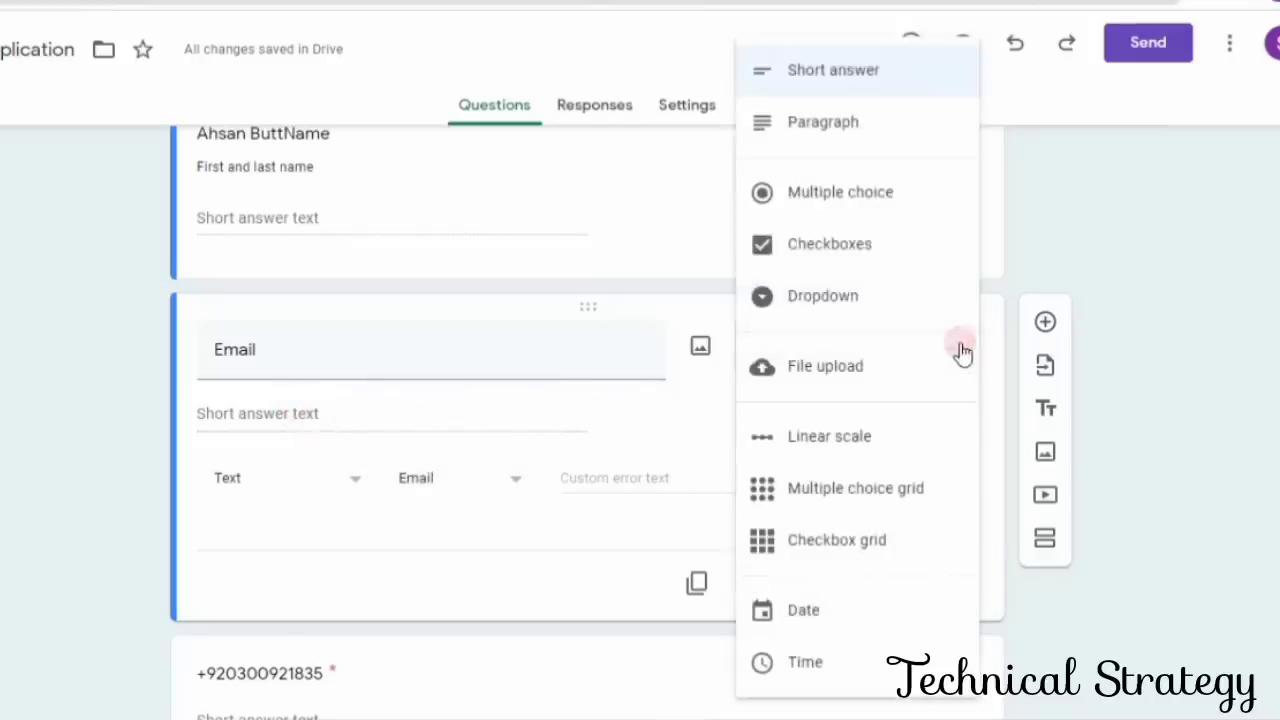
{"action": "left_click", "coordinate": [836, 82]}
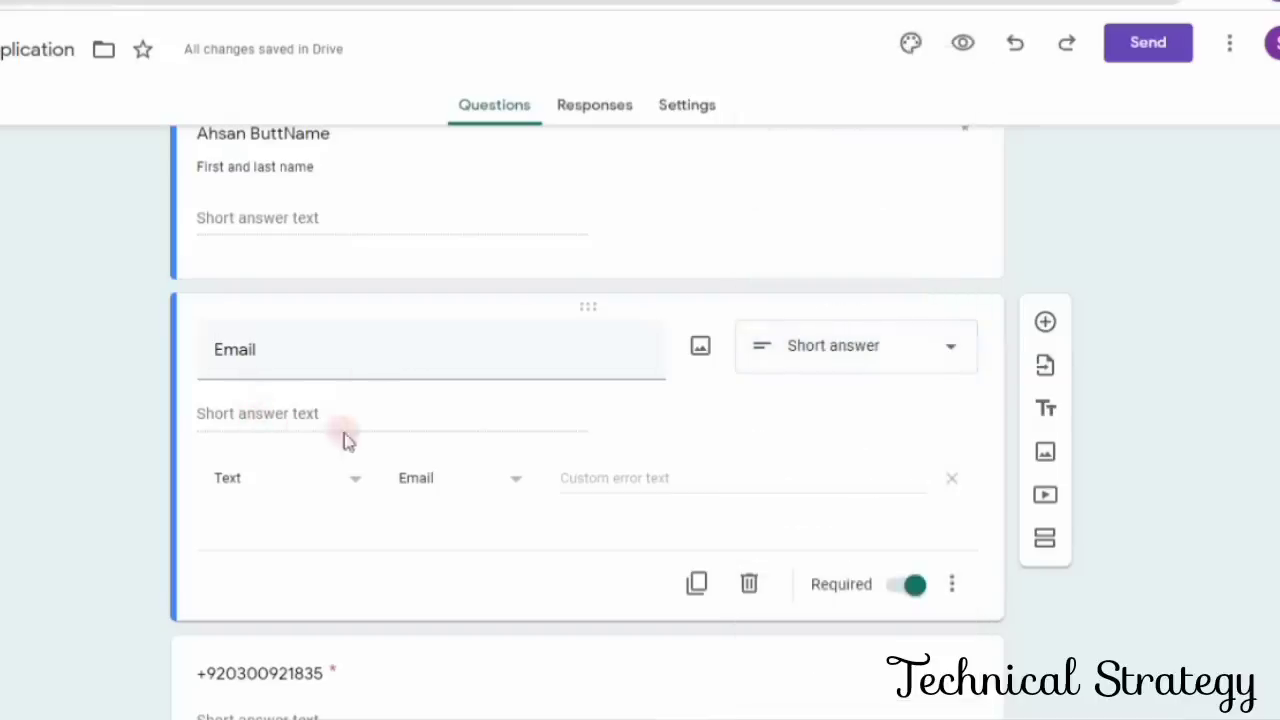
{"action": "left_click", "coordinate": [915, 588]}
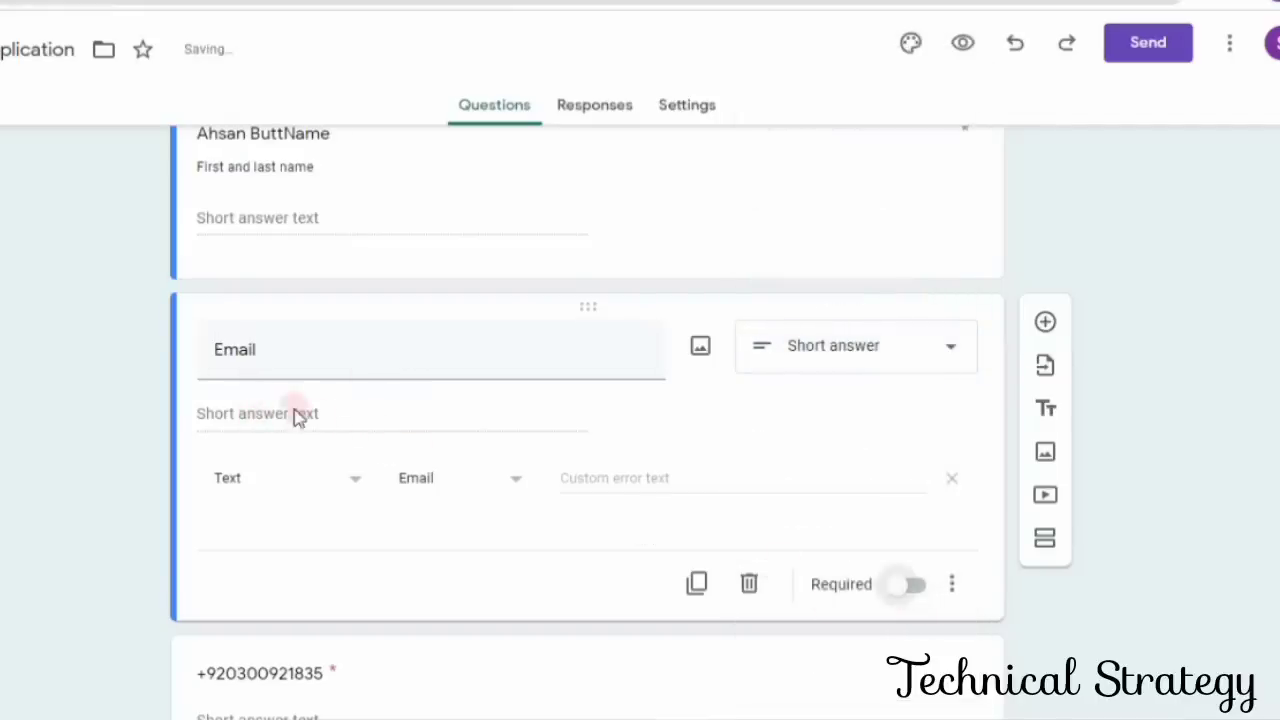